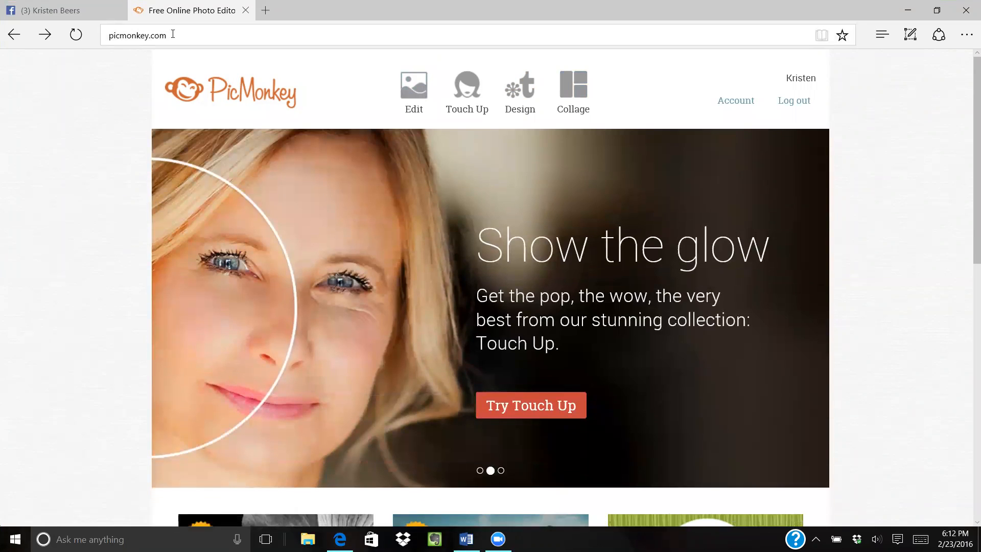
- Start a new design and apply a transparent canvas colour
mouse_move(524, 97)
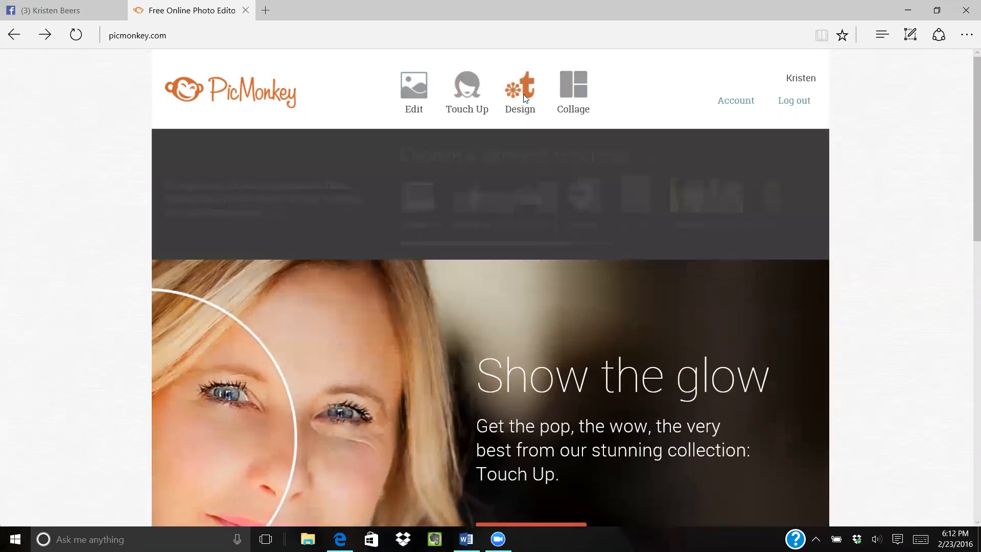
left_click(524, 97)
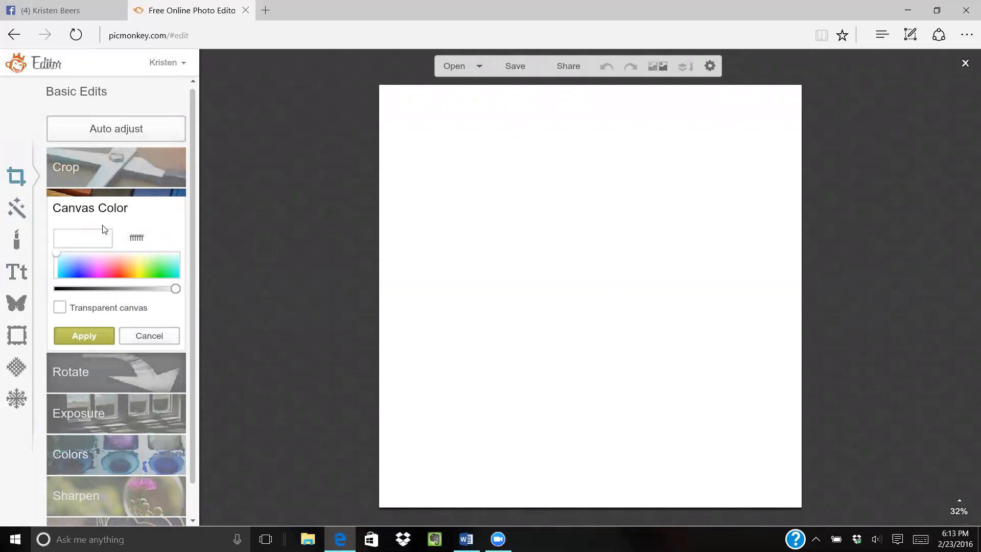
left_click(61, 308)
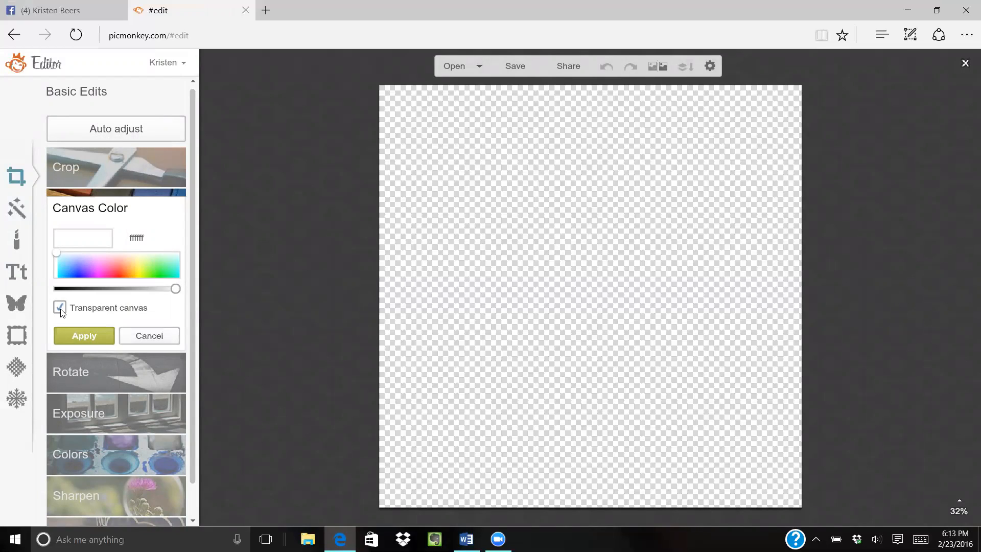
left_click(72, 335)
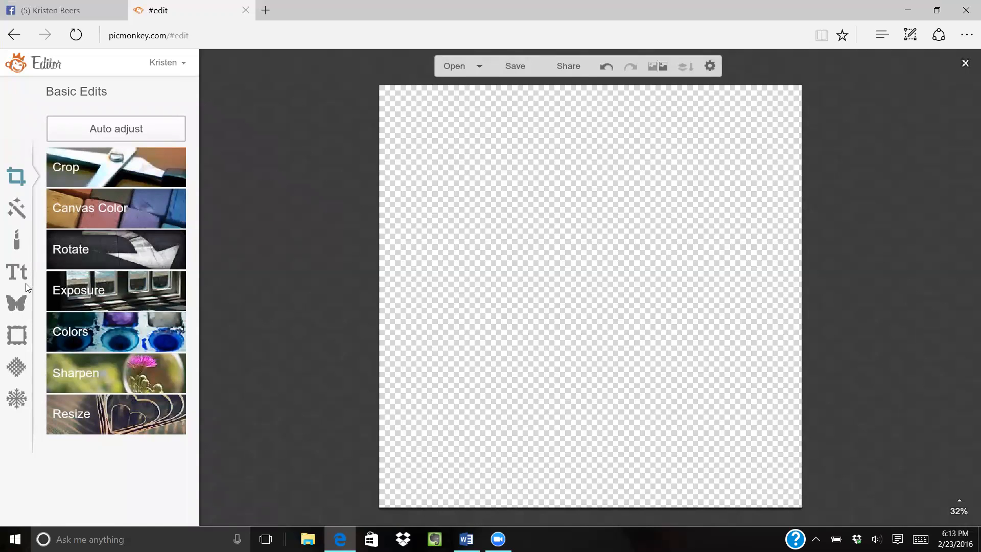
- Add the #momboss photo collage from the Pictures folder "The B.I.G. Dynasty (new)" as your own overlay
left_click(15, 306)
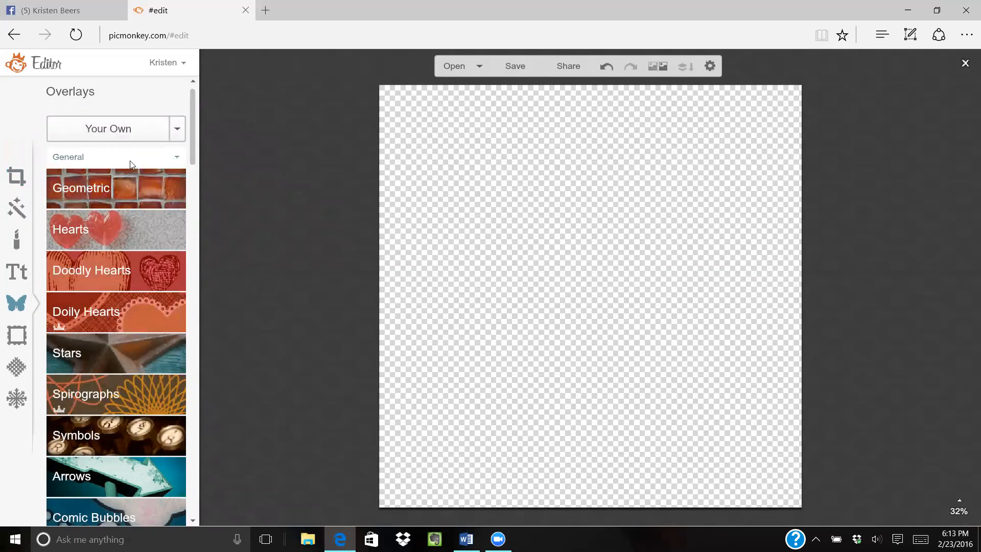
left_click(126, 131)
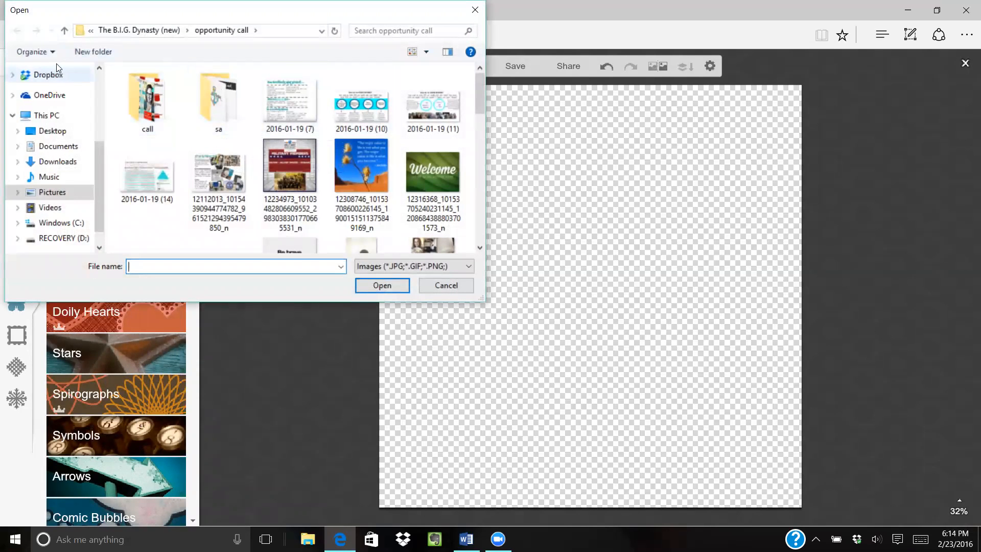
left_click(64, 31)
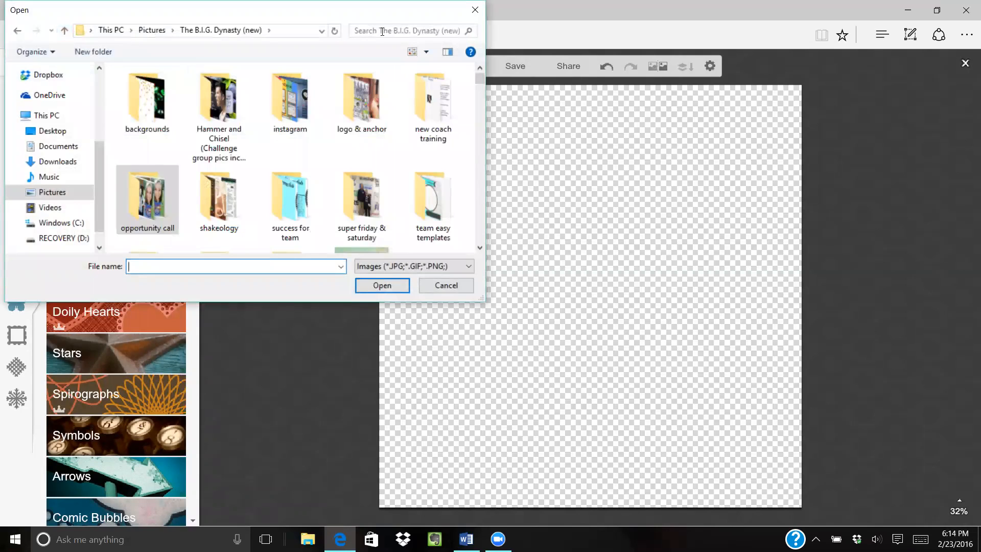
left_click_drag(480, 76, 507, 191)
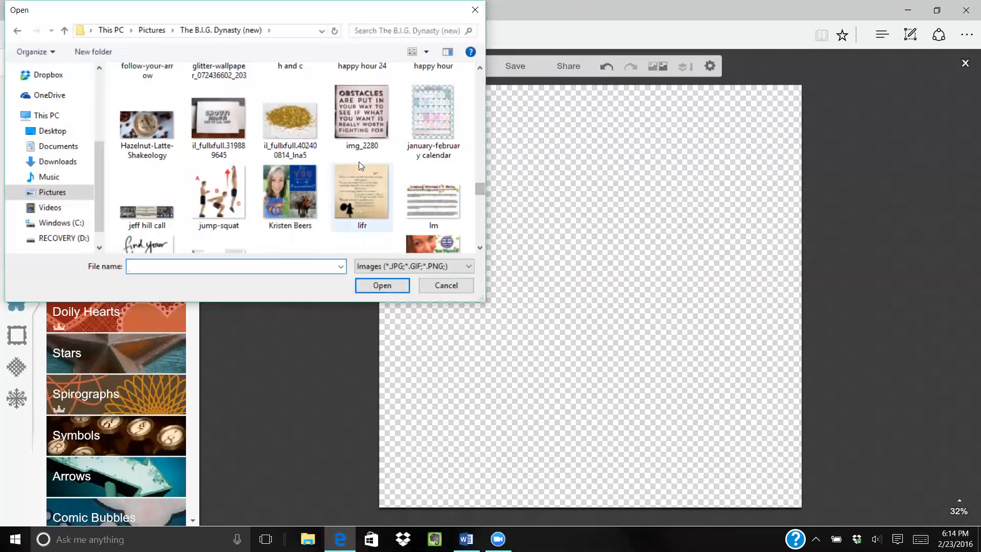
left_click_drag(482, 184, 474, 112)
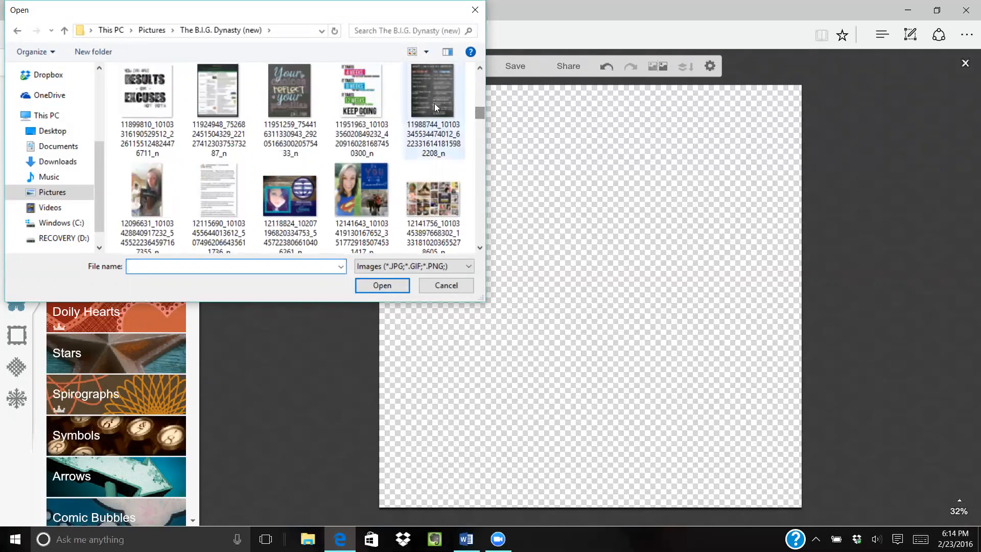
left_click(359, 188)
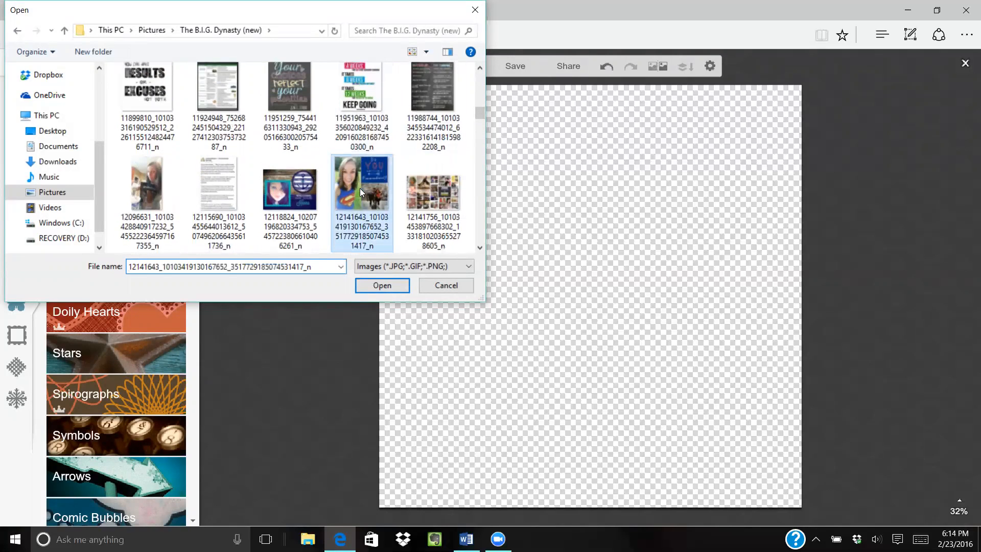
left_click(382, 285)
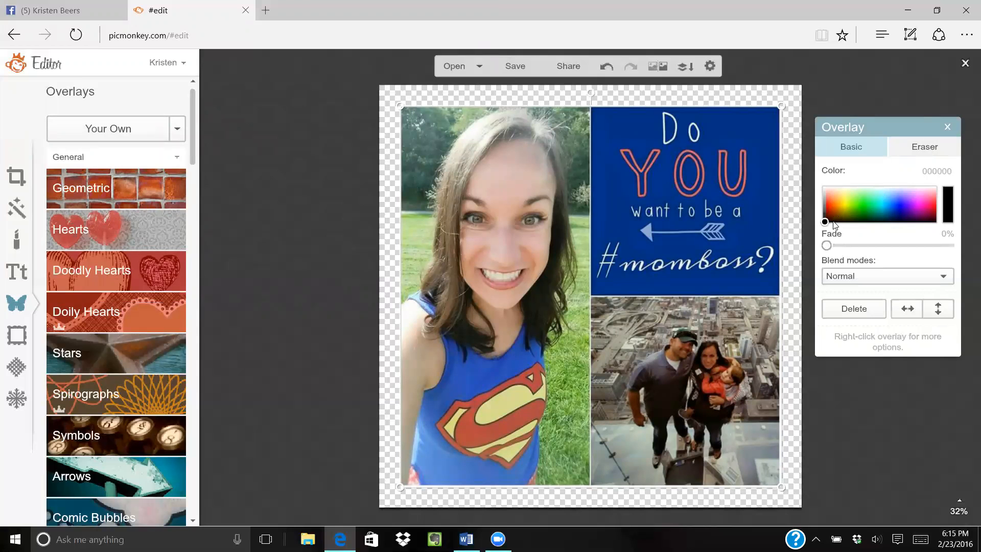
- Set up the overlay's eraser with a size of 75 and a hardness of 30
mouse_move(833, 246)
left_mouse_down()
mouse_move(882, 247)
mouse_move(816, 250)
left_mouse_up()
left_click(915, 152)
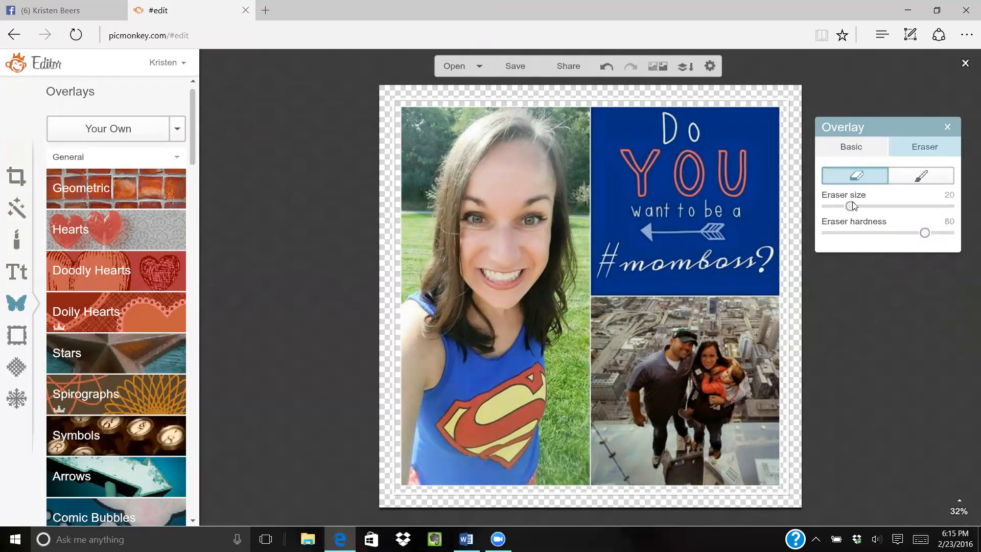
left_click_drag(851, 206, 913, 214)
mouse_move(925, 233)
left_mouse_down()
mouse_move(830, 236)
mouse_move(918, 235)
left_mouse_up()
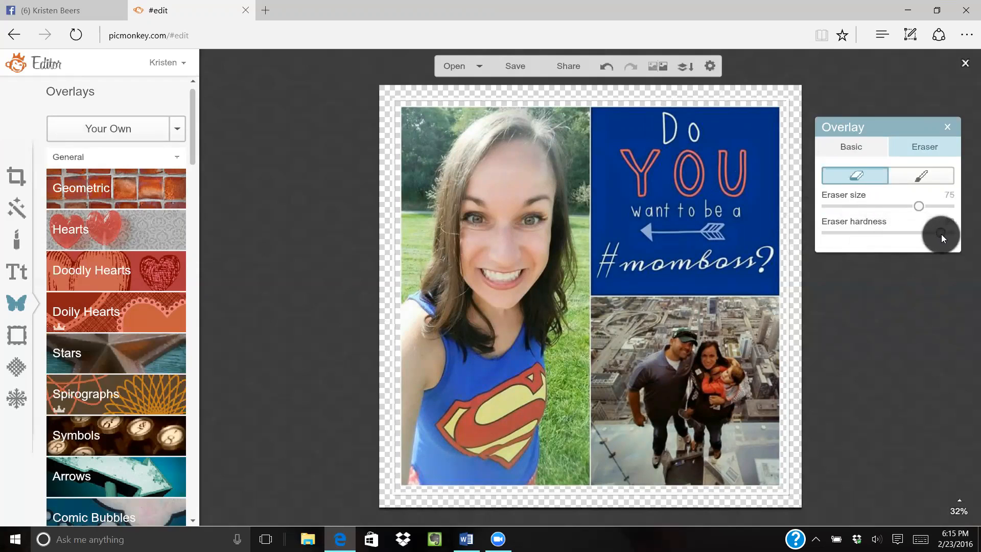
left_click_drag(892, 232, 869, 233)
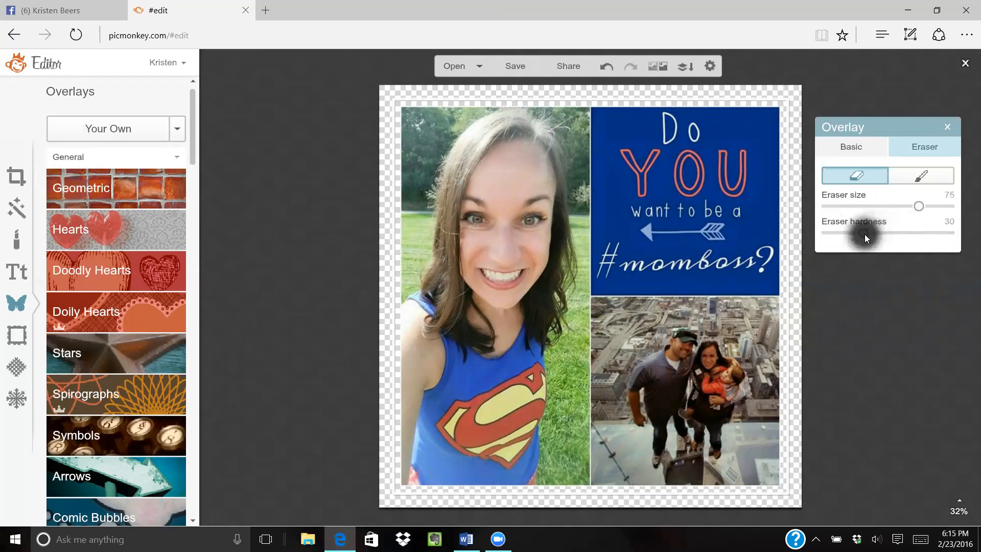
- Erase the collage's right half and the selfie's upper-left background corner, raising the eraser size to 100
mouse_move(716, 198)
left_mouse_down()
mouse_move(700, 169)
mouse_move(715, 179)
mouse_move(680, 153)
mouse_move(757, 150)
mouse_move(752, 156)
mouse_move(767, 139)
mouse_move(800, 140)
mouse_move(782, 293)
mouse_move(754, 343)
mouse_move(753, 265)
mouse_move(765, 294)
mouse_move(756, 225)
mouse_move(784, 222)
left_mouse_up()
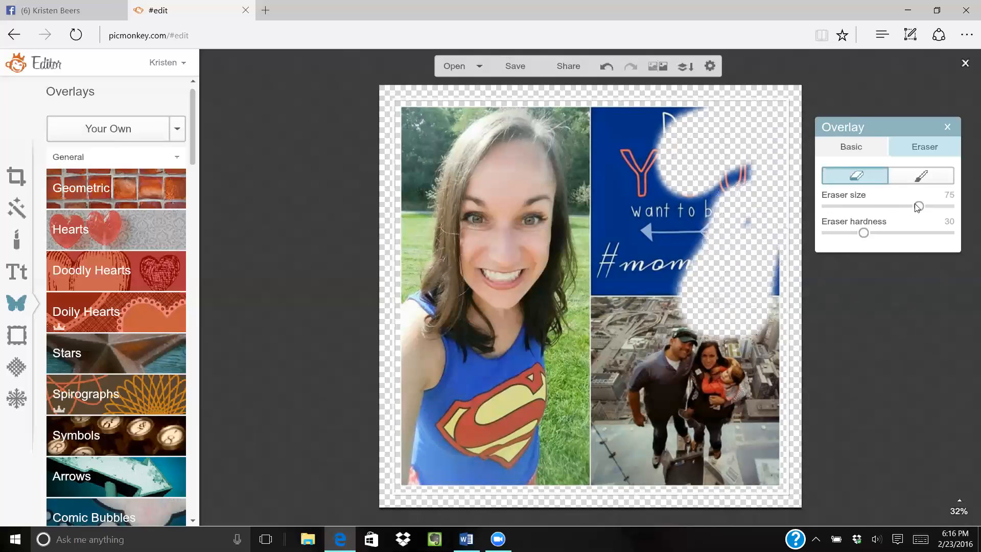
left_click_drag(916, 206, 950, 206)
mouse_move(735, 261)
left_mouse_down()
mouse_move(776, 216)
mouse_move(791, 505)
mouse_move(732, 505)
mouse_move(702, 488)
mouse_move(704, 447)
mouse_move(681, 318)
mouse_move(684, 220)
mouse_move(705, 191)
mouse_move(742, 177)
mouse_move(653, 147)
mouse_move(722, 287)
mouse_move(751, 412)
mouse_move(734, 436)
mouse_move(644, 486)
mouse_move(630, 509)
mouse_move(665, 513)
mouse_move(646, 478)
mouse_move(666, 263)
mouse_move(660, 174)
mouse_move(638, 131)
mouse_move(668, 149)
left_mouse_up()
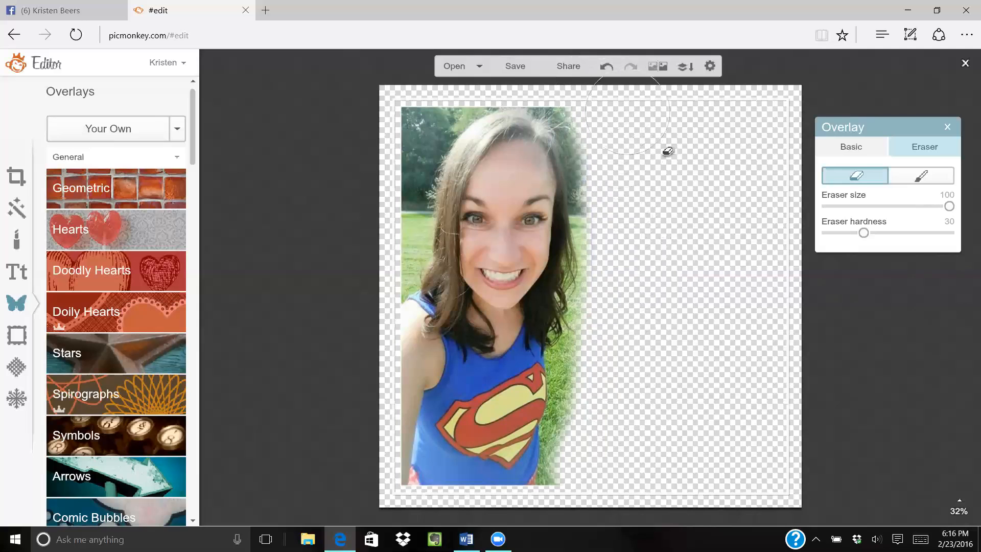
mouse_move(472, 159)
left_mouse_down()
mouse_move(445, 145)
mouse_move(455, 138)
mouse_move(441, 146)
mouse_move(396, 267)
left_mouse_up()
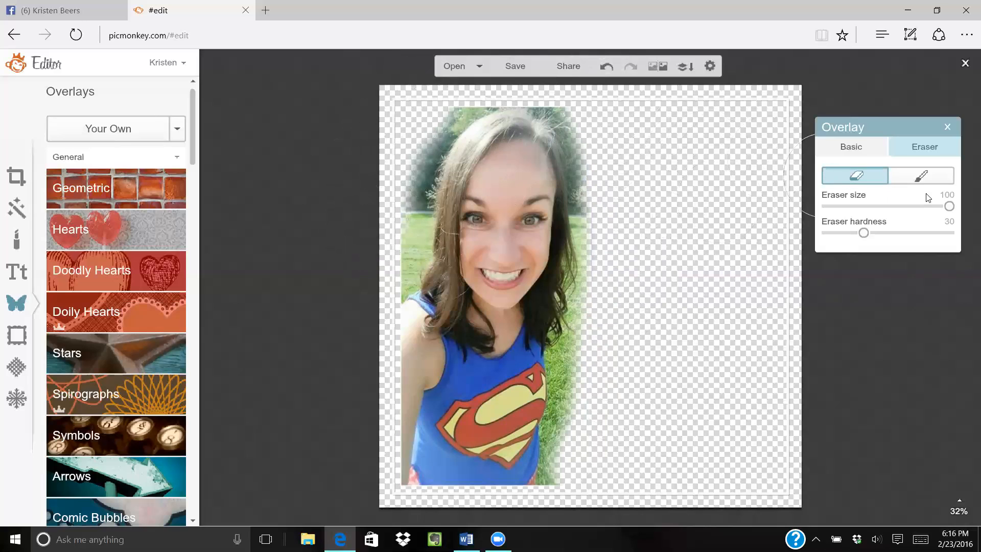
- Reduce the eraser size to 67 and erase the grass along the right side of the woman's hair and shoulder
left_click_drag(950, 206, 910, 205)
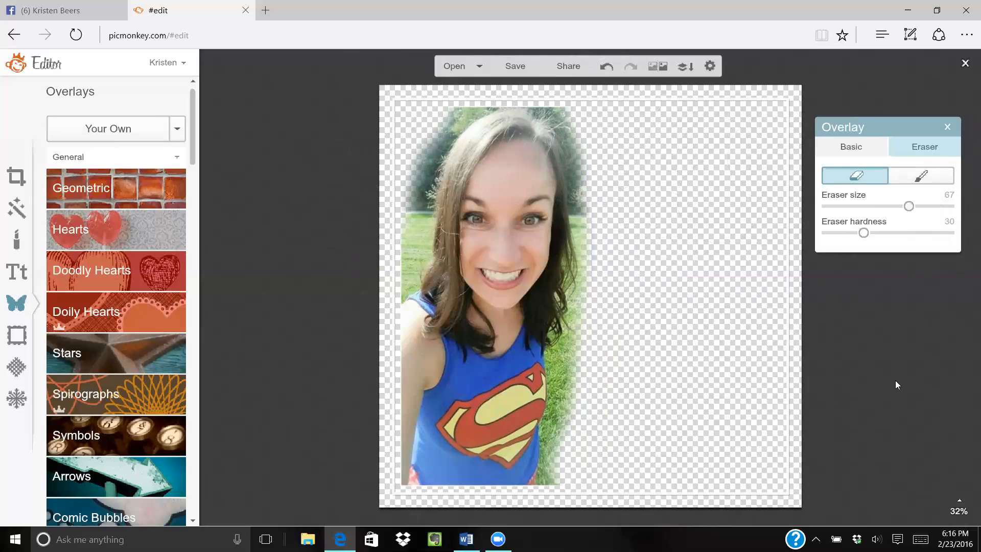
left_click(962, 508)
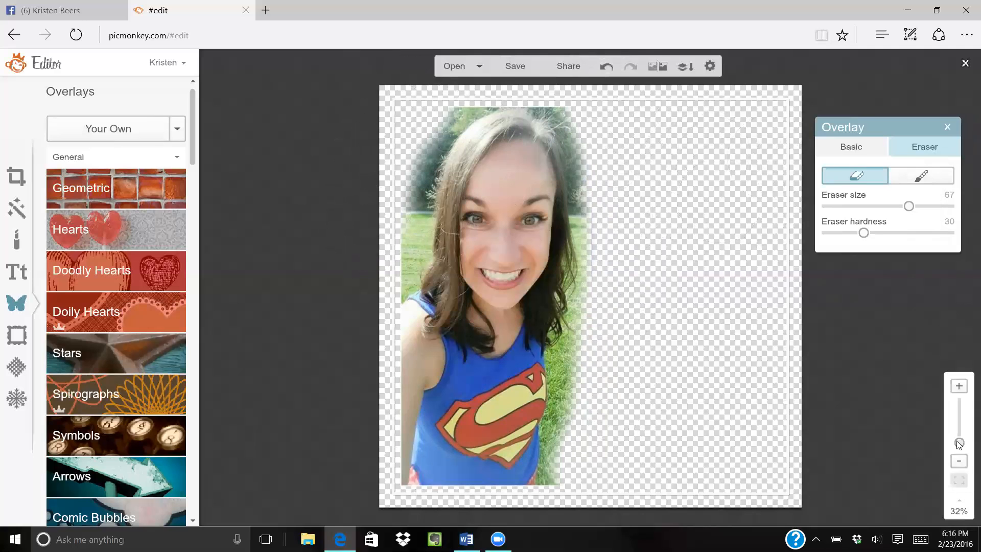
left_click(960, 387)
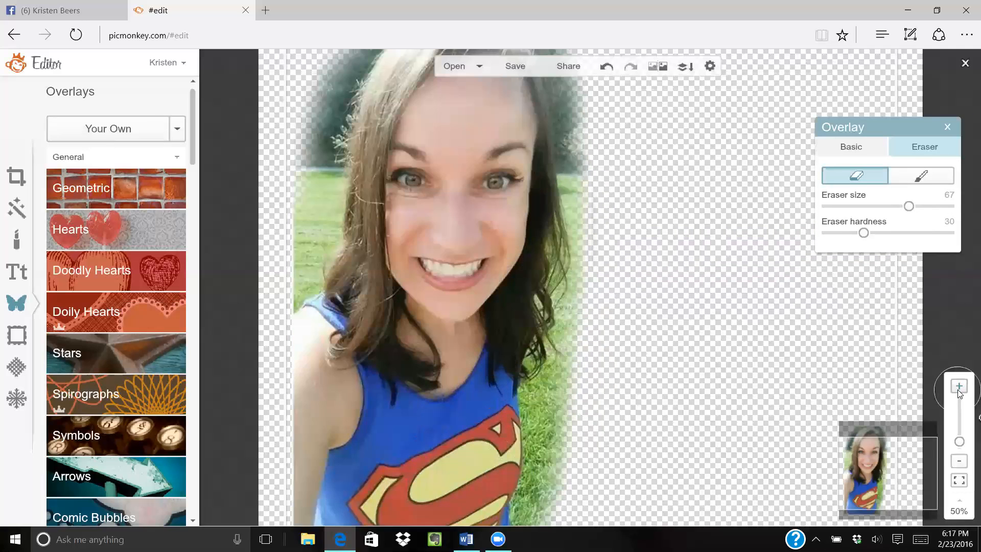
left_click(960, 392)
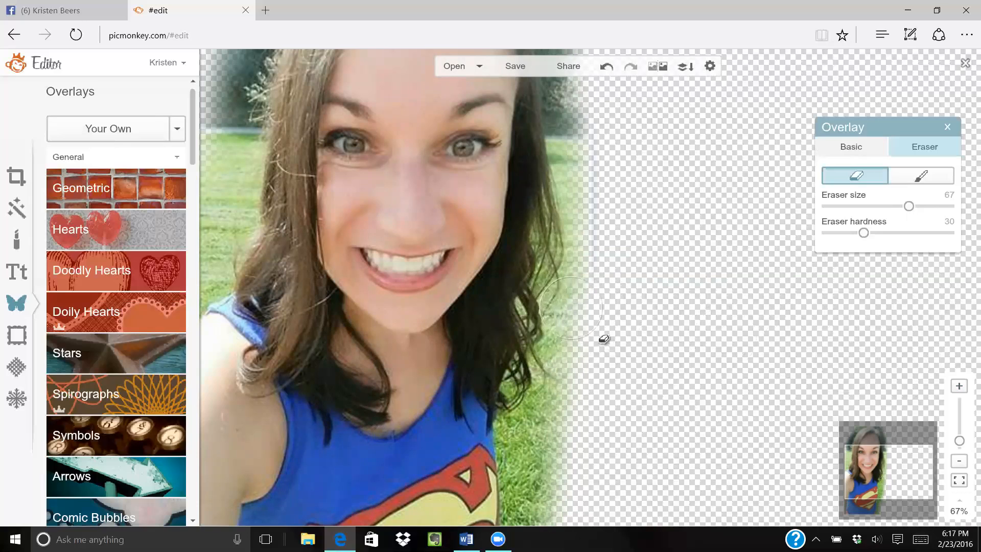
mouse_move(604, 339)
left_mouse_down()
mouse_move(629, 293)
mouse_move(606, 93)
left_mouse_up()
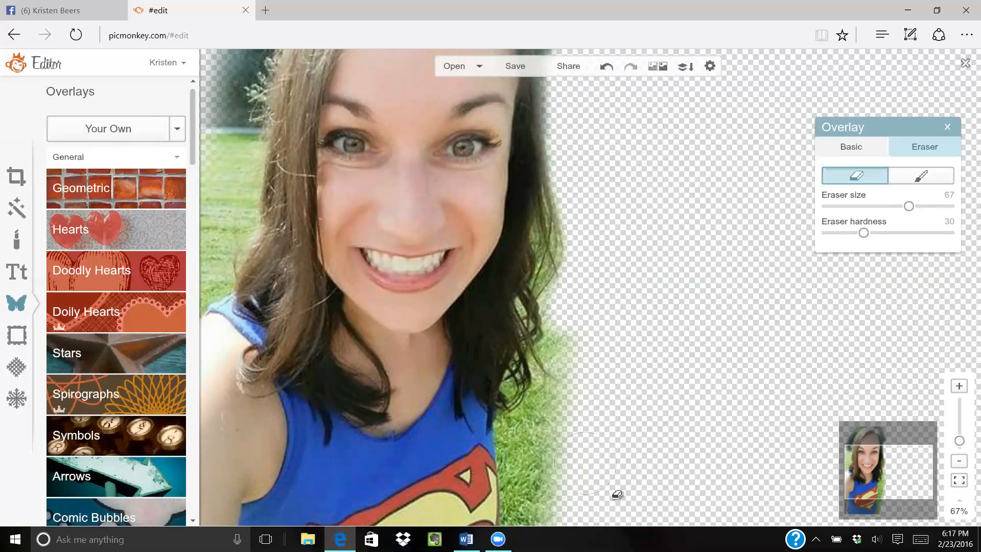
left_click(533, 496)
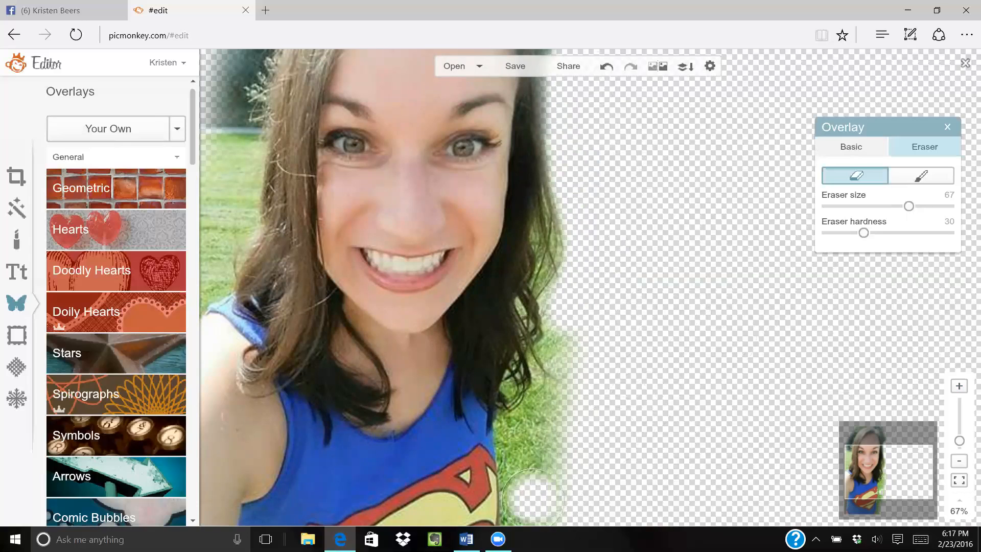
mouse_move(532, 502)
left_mouse_down()
mouse_move(530, 525)
mouse_move(525, 429)
mouse_move(554, 420)
mouse_move(556, 409)
mouse_move(558, 481)
mouse_move(577, 470)
mouse_move(573, 428)
mouse_move(585, 380)
mouse_move(565, 344)
mouse_move(574, 370)
mouse_move(560, 350)
mouse_move(563, 400)
left_mouse_up()
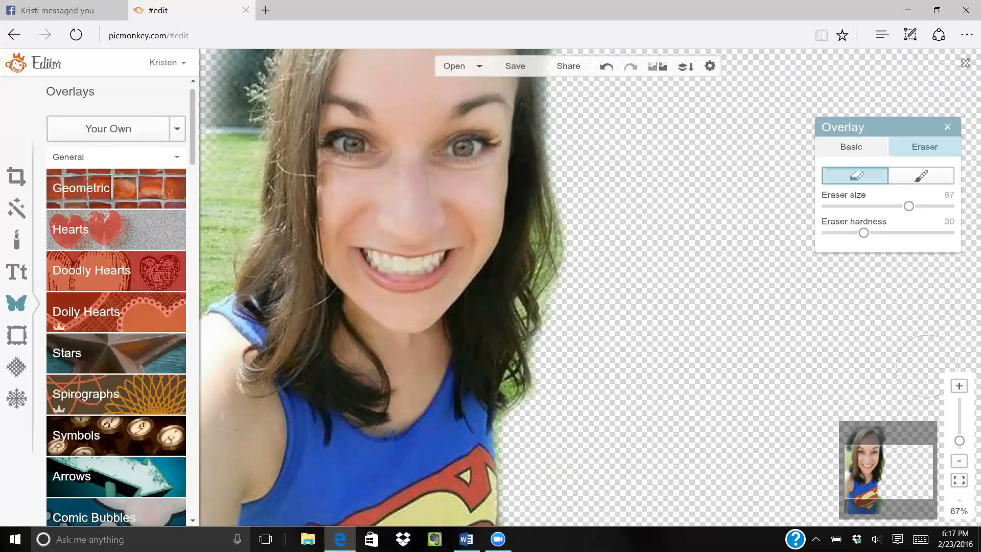
- Reselect the selfie overlay's eraser and erase the trees above the upper-left side of the woman's head
left_click(956, 464)
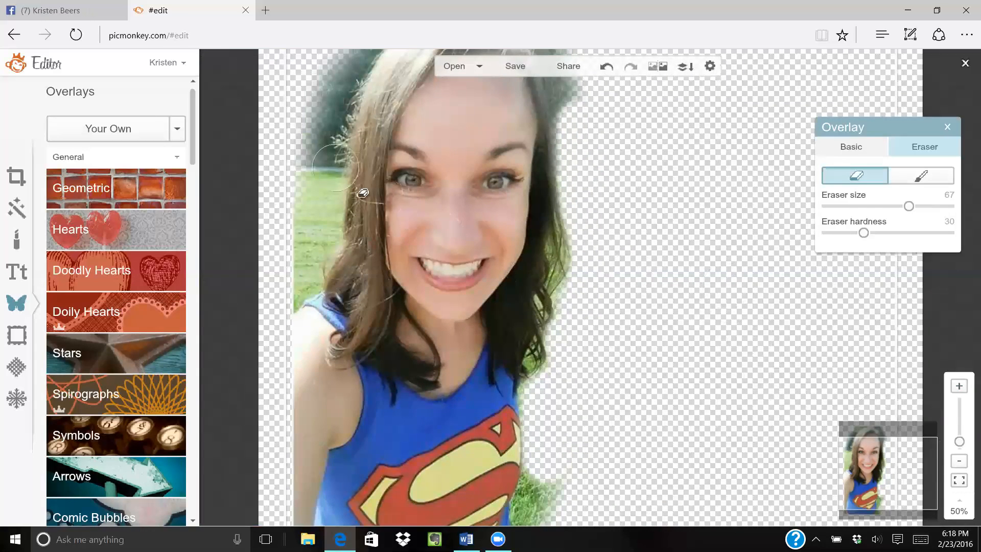
left_click_drag(257, 126, 329, 234)
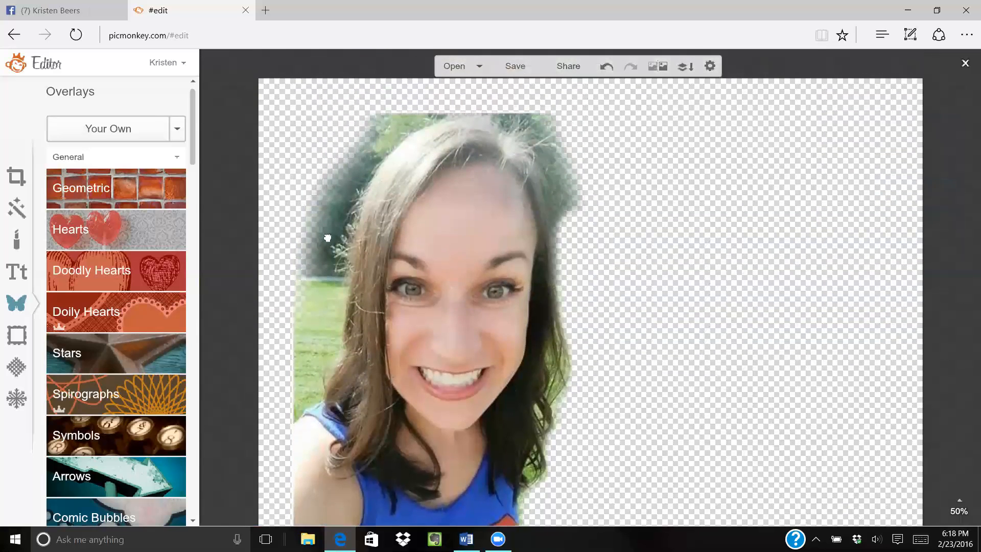
left_click(463, 249)
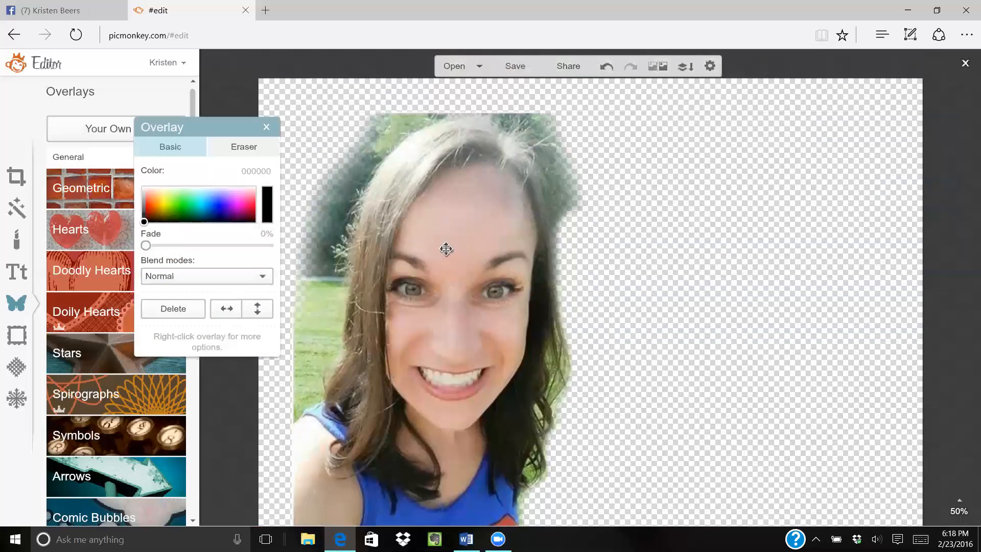
left_click(227, 144)
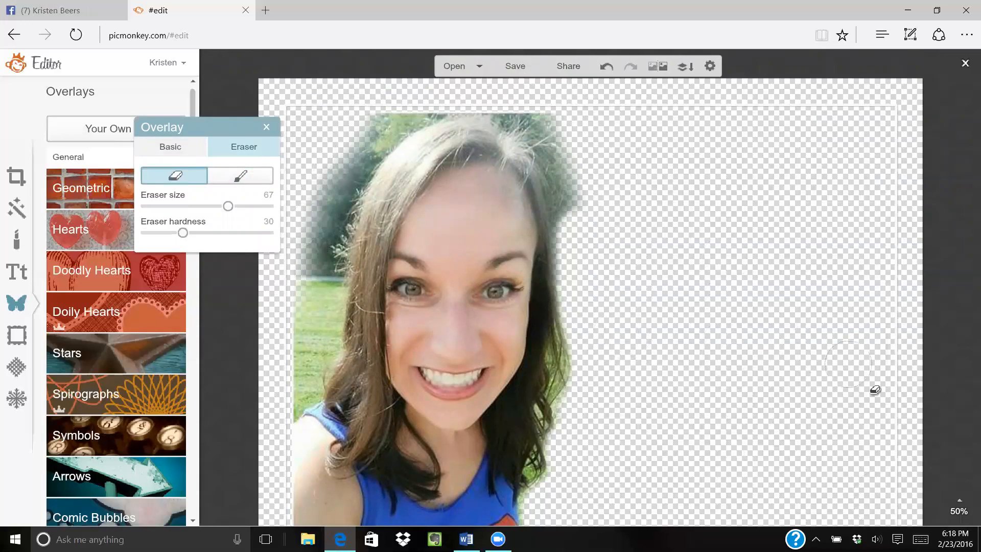
mouse_move(956, 509)
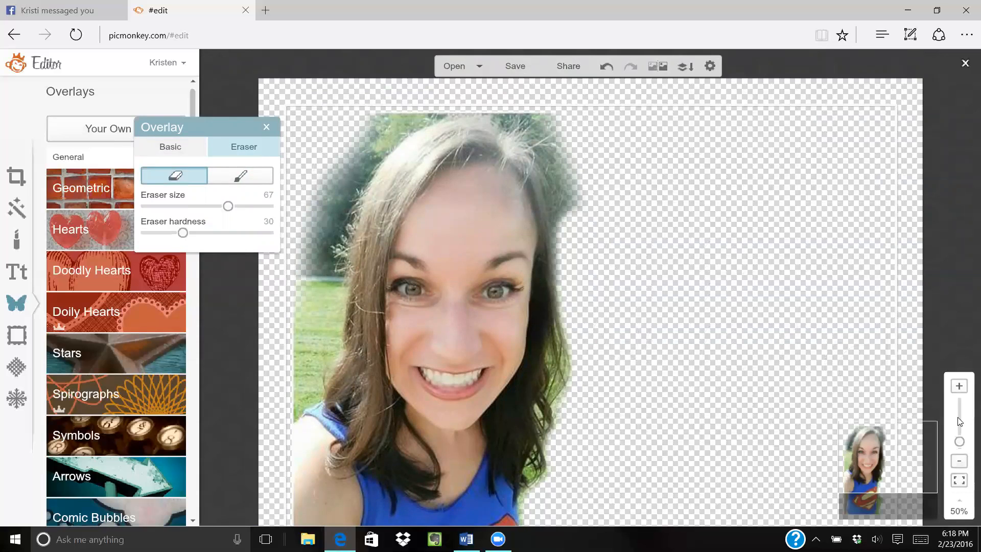
left_click(960, 387)
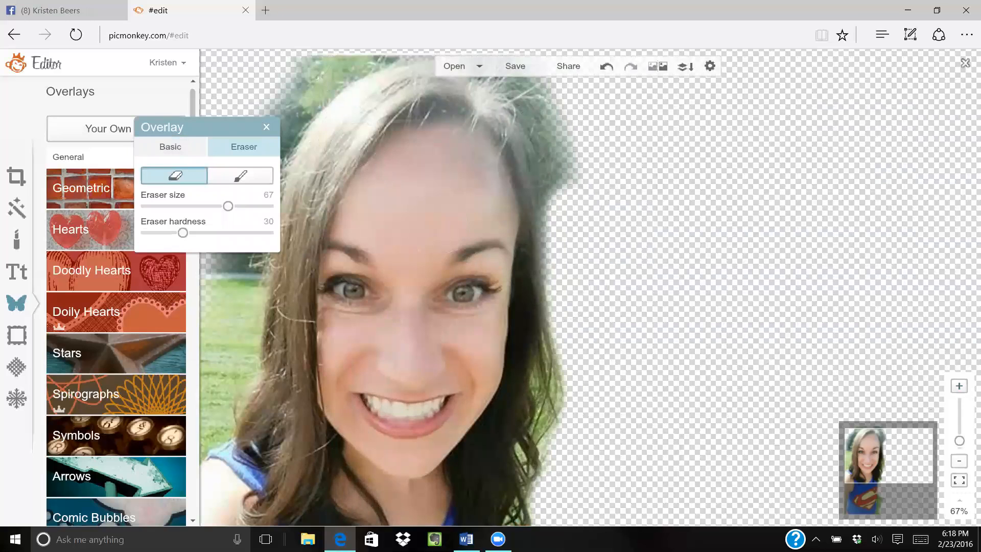
left_click(346, 97)
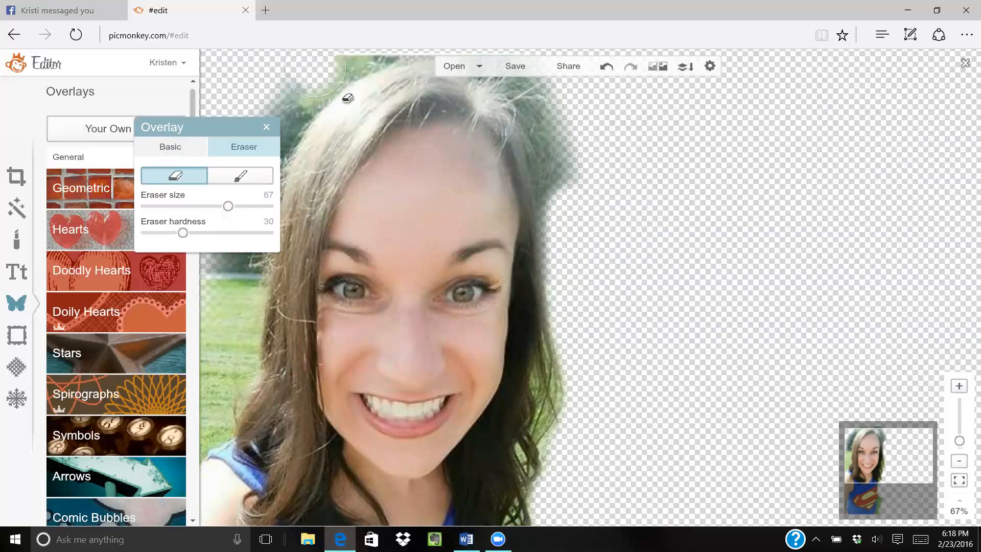
mouse_move(352, 98)
left_mouse_down()
mouse_move(376, 86)
mouse_move(359, 50)
left_mouse_up()
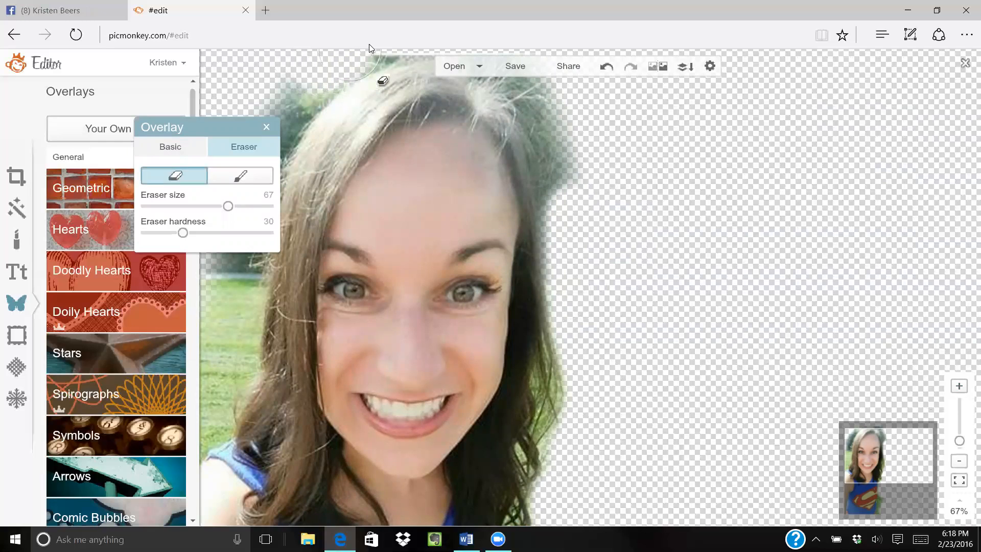
left_click_drag(392, 48, 392, 59)
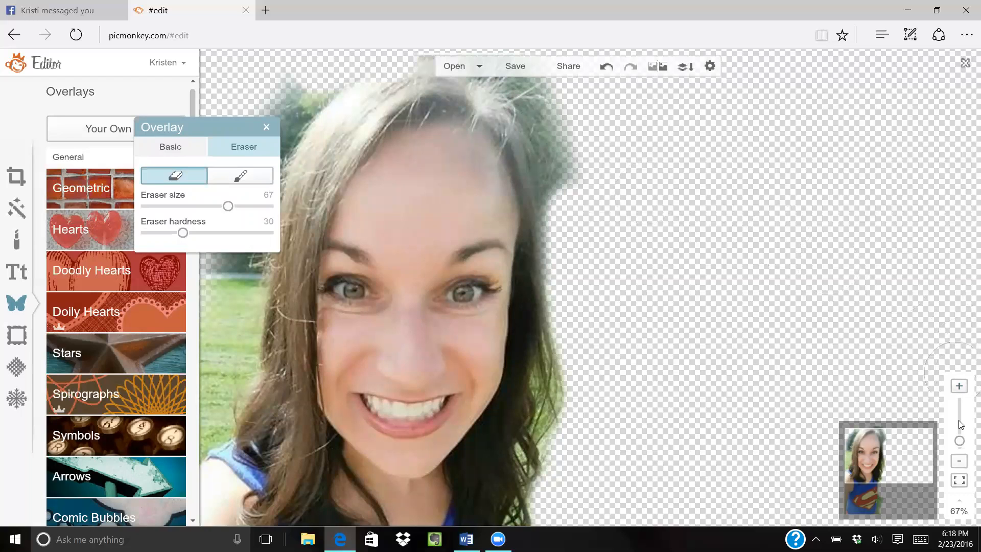
- Switch to the overlay's restore brush, set its size to 53, and paint over the background beside the woman's left-hand hair edge
left_click(959, 462)
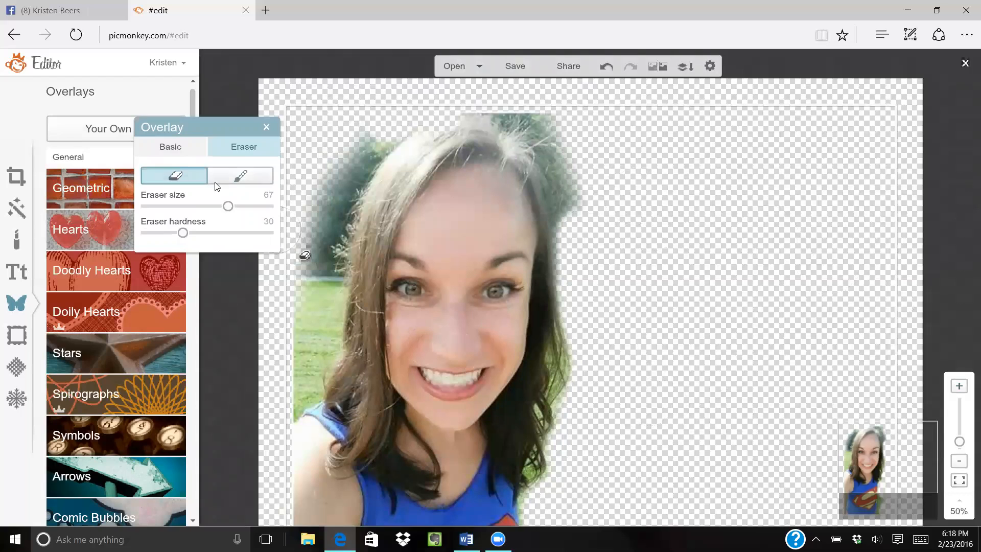
left_click(233, 178)
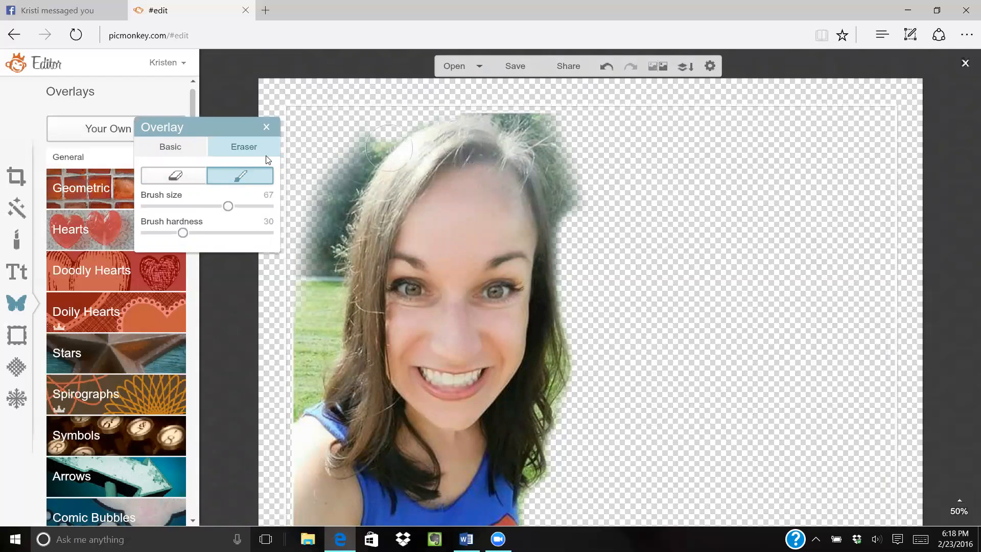
left_click(209, 206)
left_click_drag(318, 251, 303, 349)
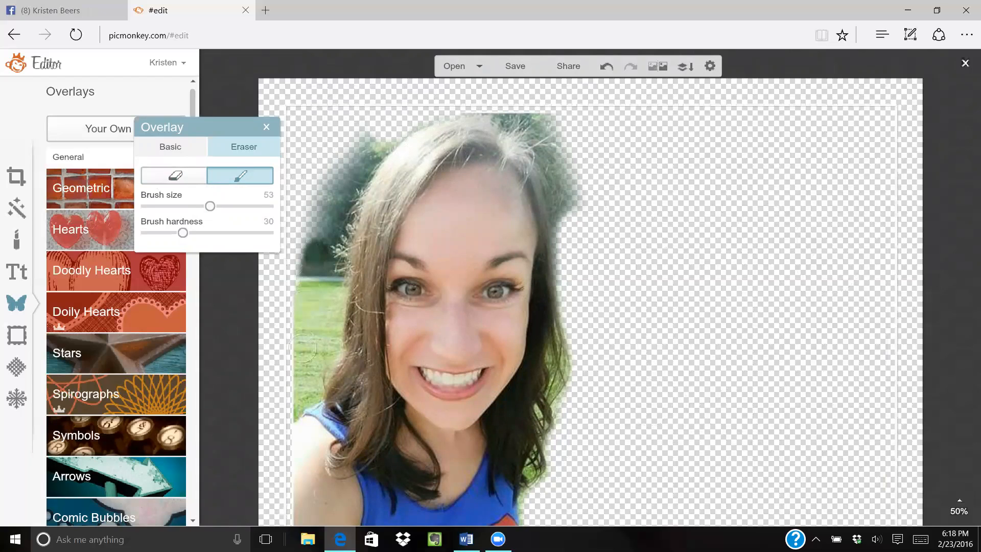
- Switch back to the eraser and remove the grass and trees along the left side of the woman's hair and shoulder
left_click(173, 179)
mouse_move(311, 264)
left_mouse_down()
mouse_move(332, 291)
mouse_move(324, 393)
mouse_move(308, 425)
left_mouse_up()
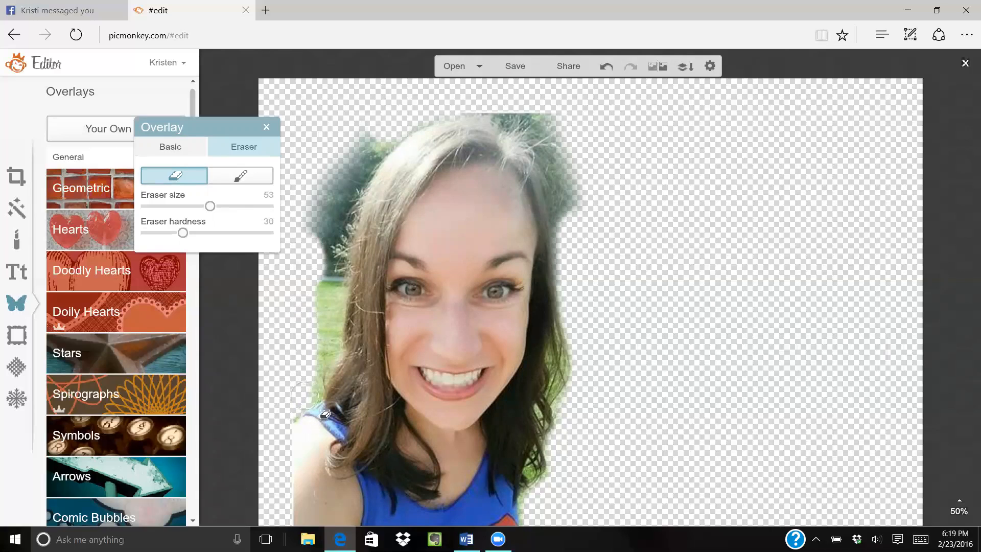
left_click_drag(332, 400, 357, 287)
mouse_move(357, 281)
left_mouse_down()
mouse_move(371, 207)
mouse_move(403, 158)
mouse_move(391, 148)
mouse_move(369, 208)
mouse_move(360, 200)
mouse_move(351, 218)
mouse_move(333, 324)
mouse_move(329, 213)
mouse_move(338, 177)
mouse_move(337, 202)
mouse_move(346, 180)
mouse_move(315, 193)
left_mouse_up()
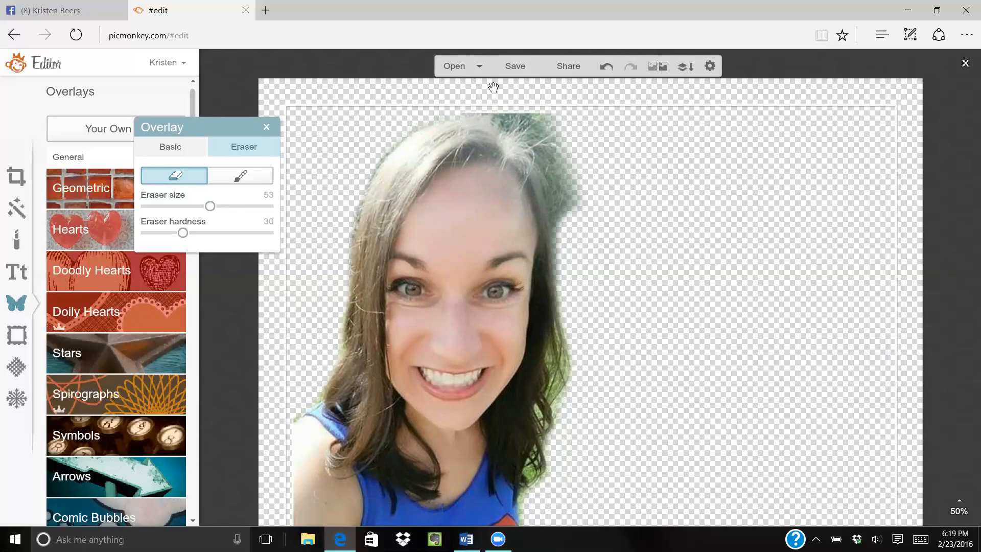
- Erase the remaining trees above and beside the upper-right side of the woman's head
mouse_move(531, 136)
left_mouse_down()
mouse_move(559, 166)
mouse_move(604, 288)
left_mouse_up()
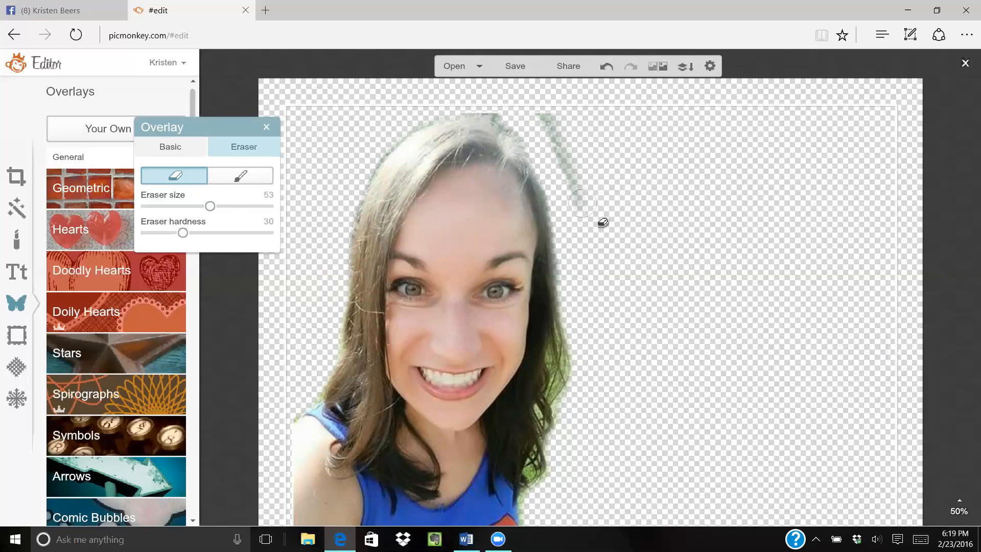
mouse_move(603, 221)
left_mouse_down()
mouse_move(574, 135)
mouse_move(541, 107)
left_mouse_up()
mouse_move(605, 192)
left_mouse_down()
mouse_move(493, 102)
mouse_move(443, 103)
mouse_move(403, 120)
mouse_move(356, 185)
mouse_move(369, 224)
mouse_move(346, 301)
mouse_move(331, 419)
left_mouse_up()
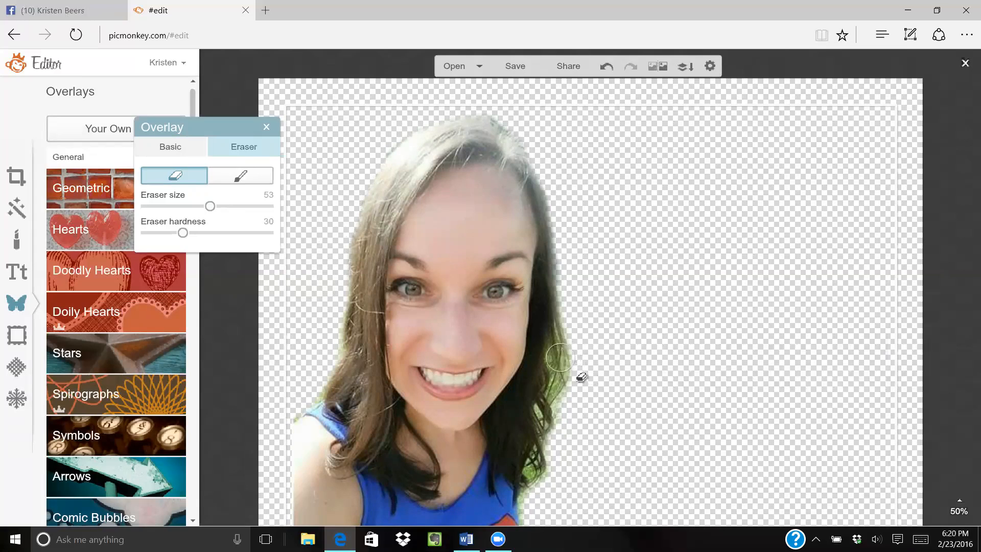
- Erase the green fringe along the right side of the woman's hair, from the cheek down to the shoulder
mouse_move(559, 356)
left_mouse_down()
mouse_move(570, 249)
mouse_move(576, 277)
left_mouse_up()
mouse_move(585, 380)
left_mouse_down()
mouse_move(578, 414)
mouse_move(616, 400)
left_mouse_up()
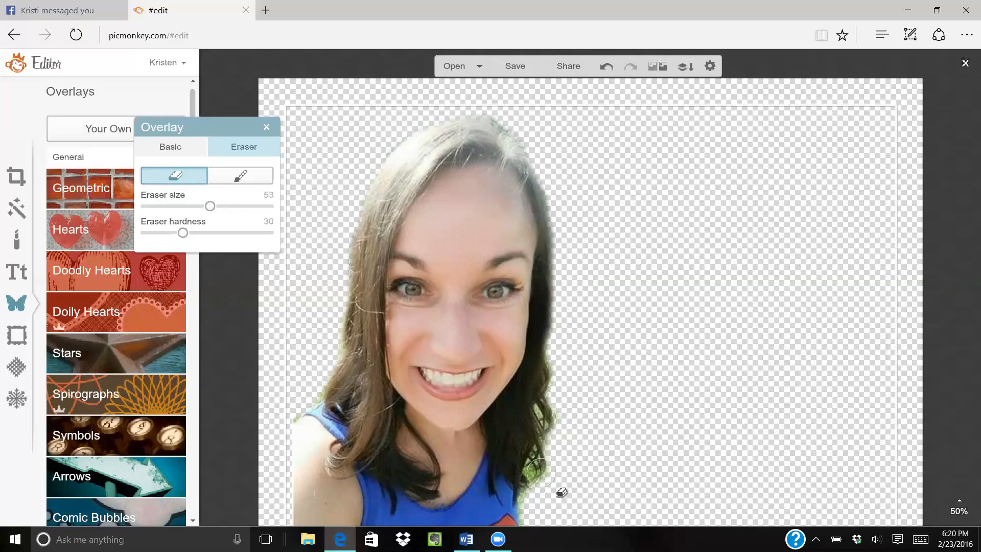
mouse_move(558, 490)
left_mouse_down()
mouse_move(586, 476)
mouse_move(565, 495)
mouse_move(557, 489)
mouse_move(558, 512)
mouse_move(608, 494)
left_mouse_up()
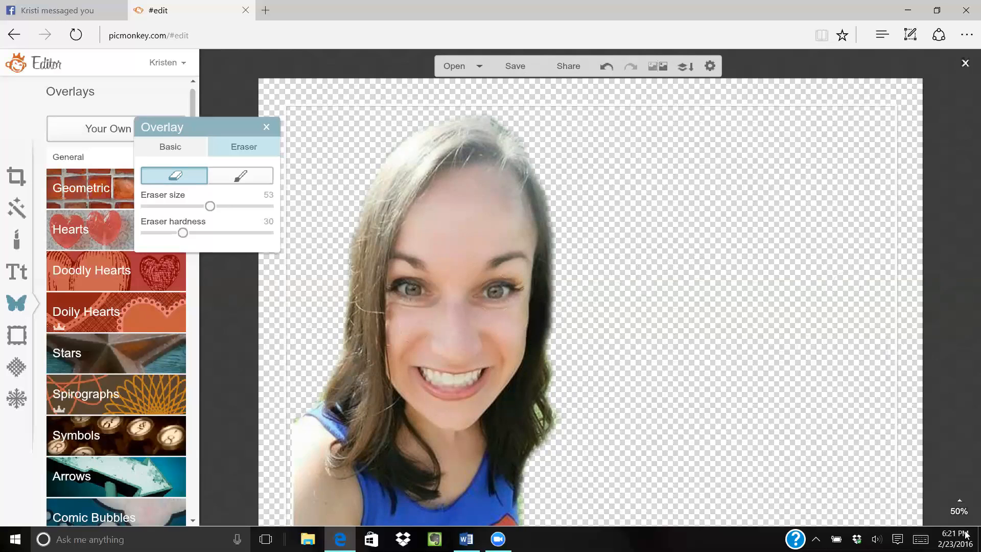
- Erase the grass along the right side of the Superman shirt, reselecting the selfie overlay's eraser to finish
left_click(960, 511)
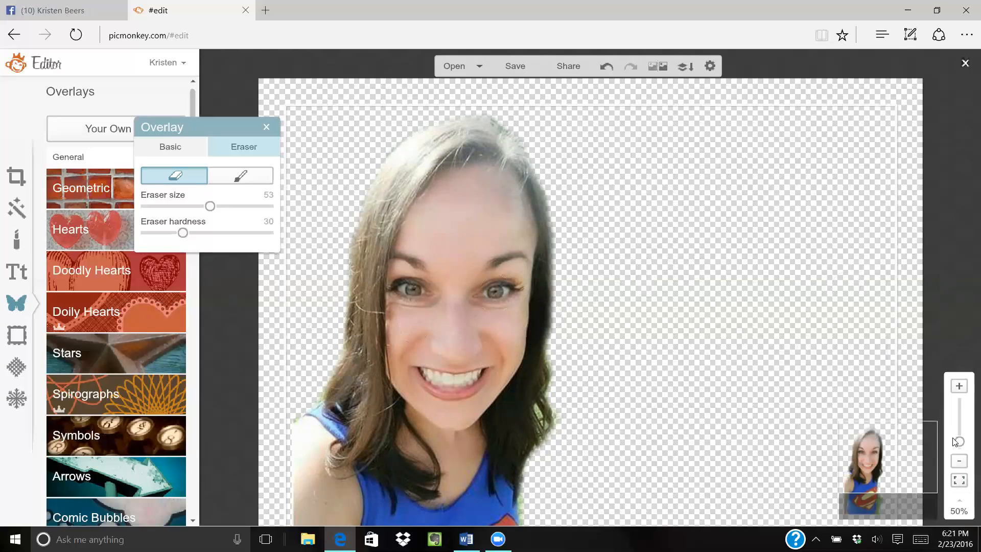
left_click(960, 461)
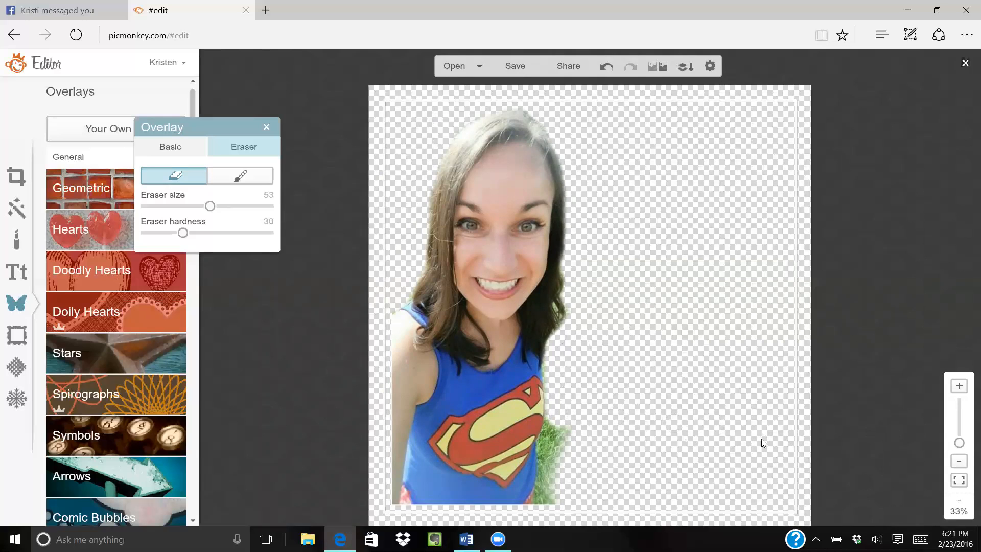
left_click_drag(555, 458, 561, 456)
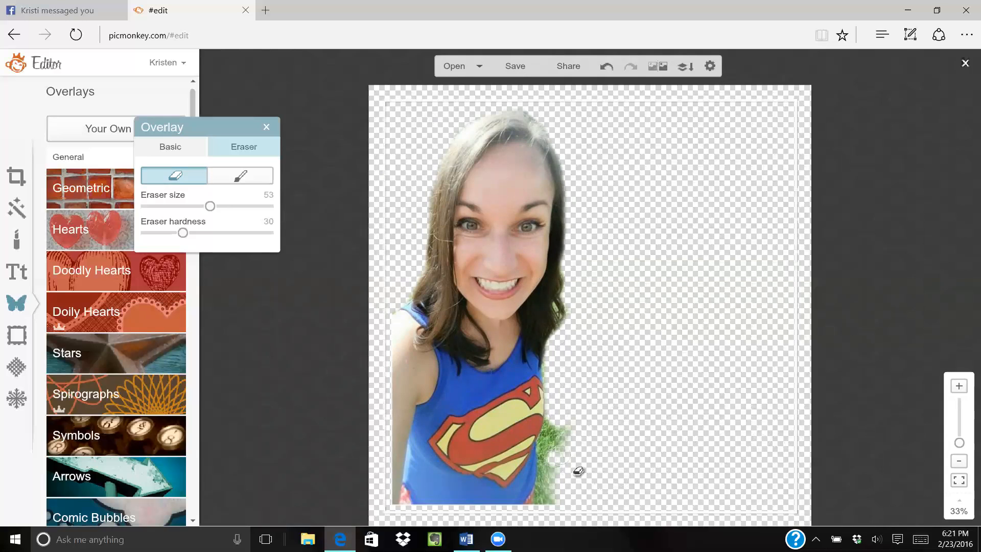
left_click(959, 387)
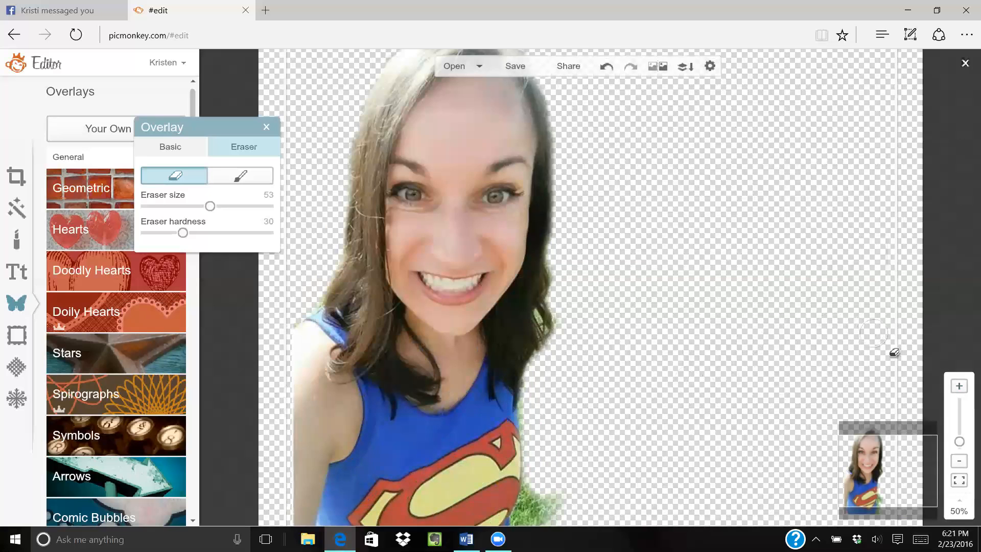
left_click(914, 351)
left_click_drag(913, 351, 883, 160)
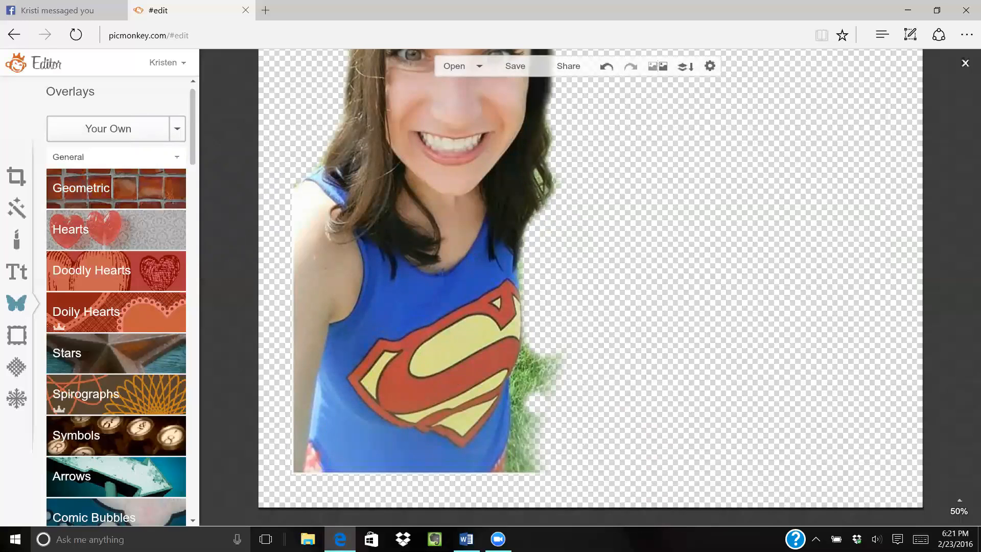
left_click(364, 300)
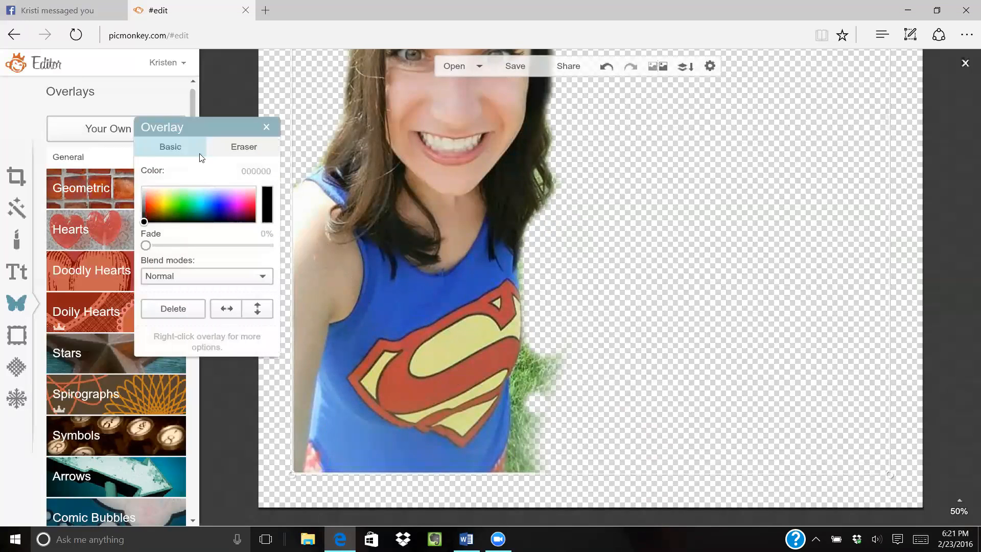
left_click(224, 147)
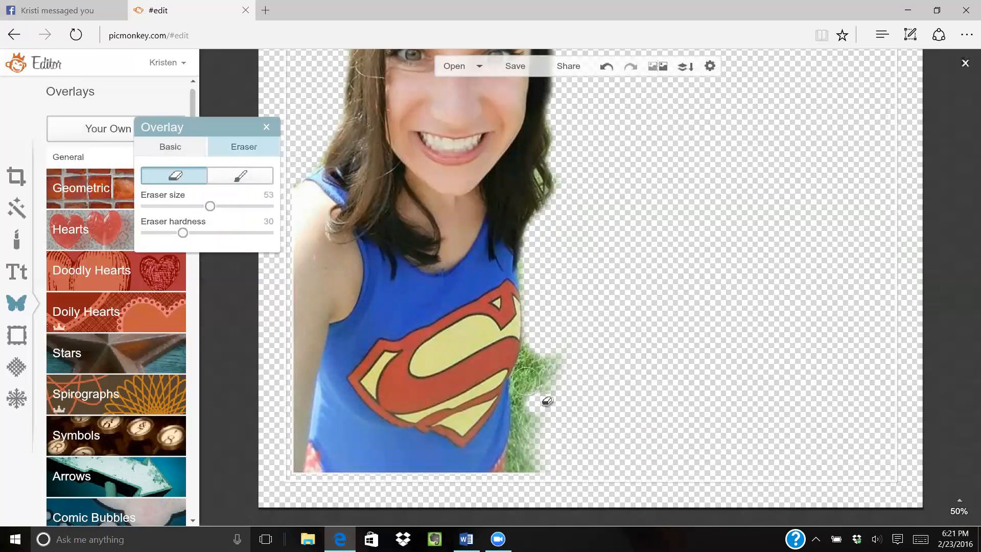
mouse_move(543, 401)
left_mouse_down()
mouse_move(554, 359)
mouse_move(573, 374)
mouse_move(562, 411)
left_mouse_up()
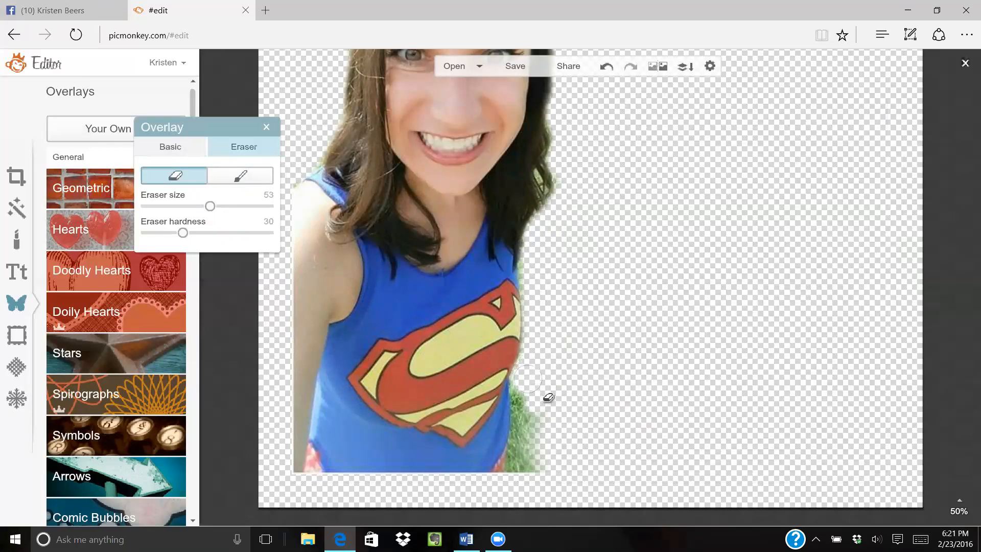
mouse_move(523, 385)
left_mouse_down()
mouse_move(519, 465)
mouse_move(526, 471)
mouse_move(543, 413)
left_mouse_up()
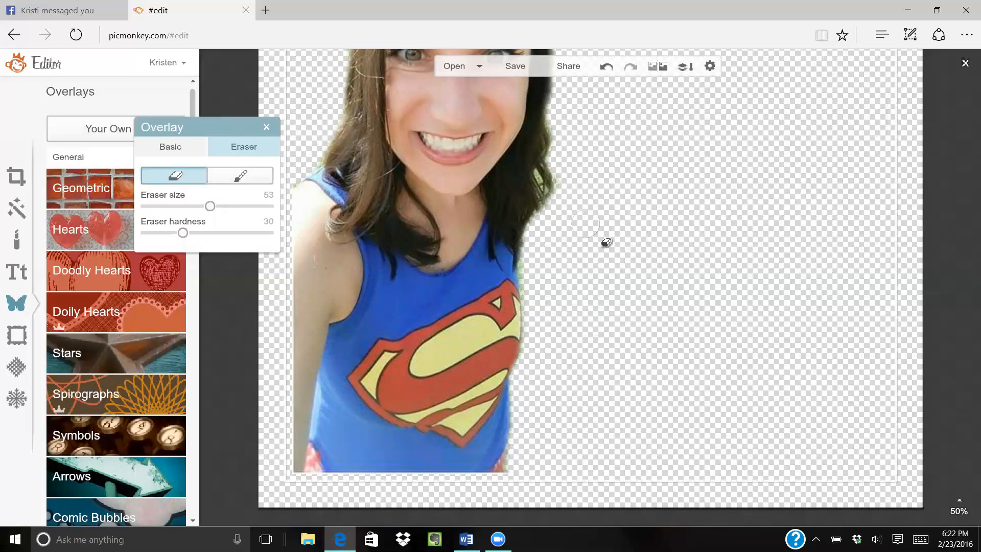
- Move the selfie cutout toward the middle of the canvas, with its lower edge against the canvas bottom
left_click(961, 513)
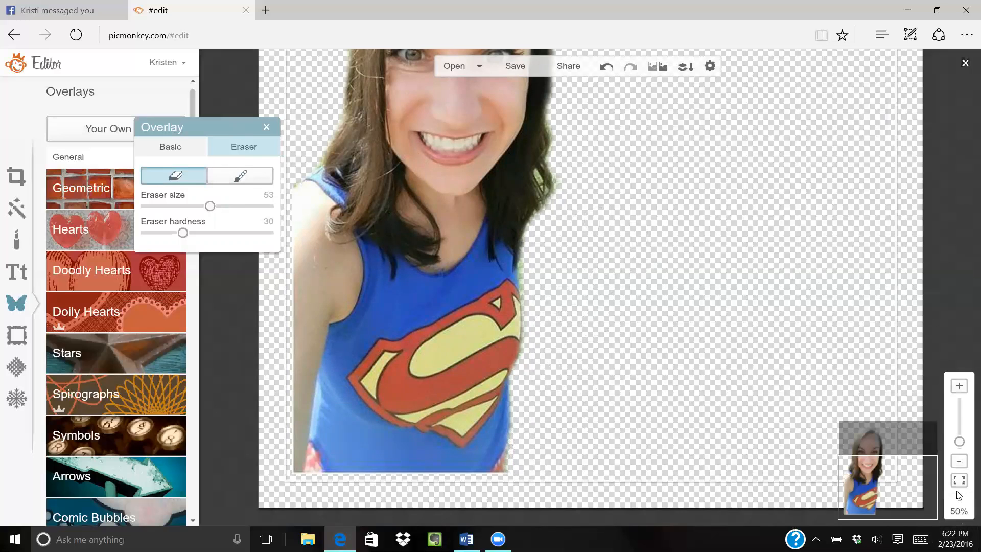
left_click(959, 463)
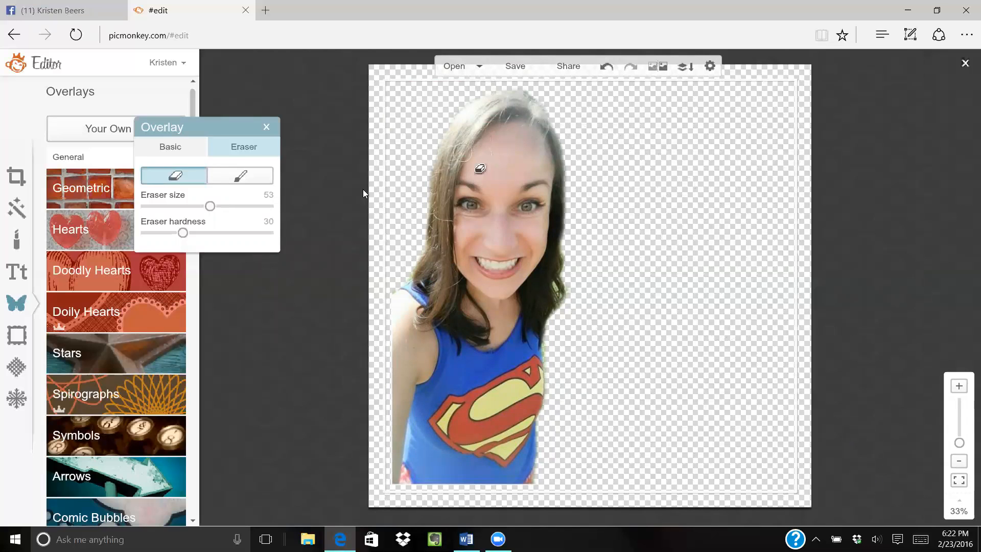
left_click(176, 148)
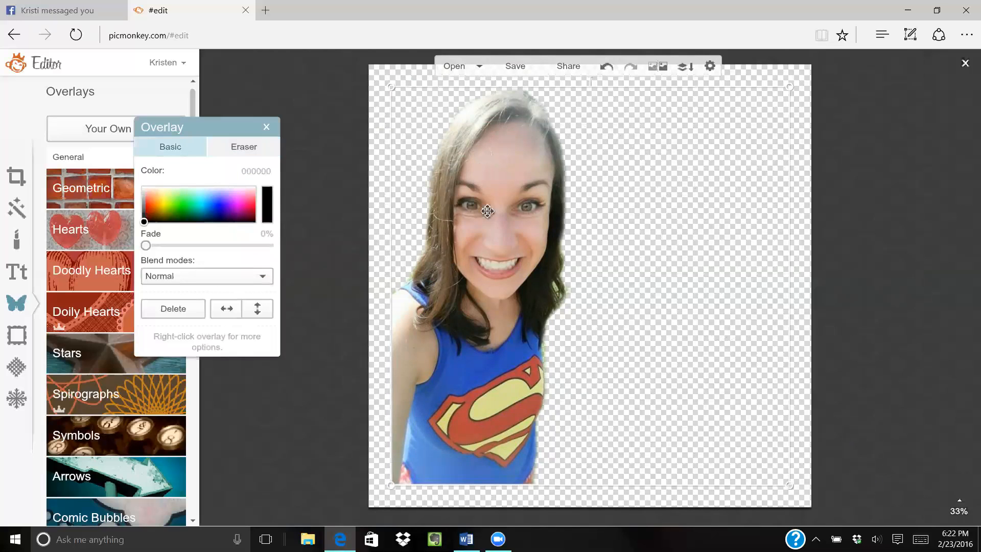
left_click_drag(491, 215, 535, 232)
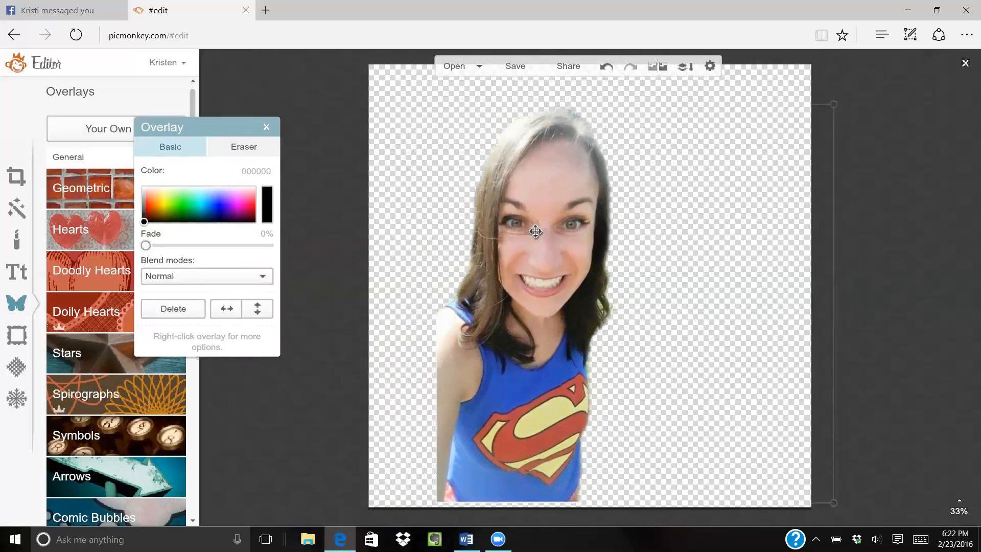
left_click_drag(536, 231, 535, 237)
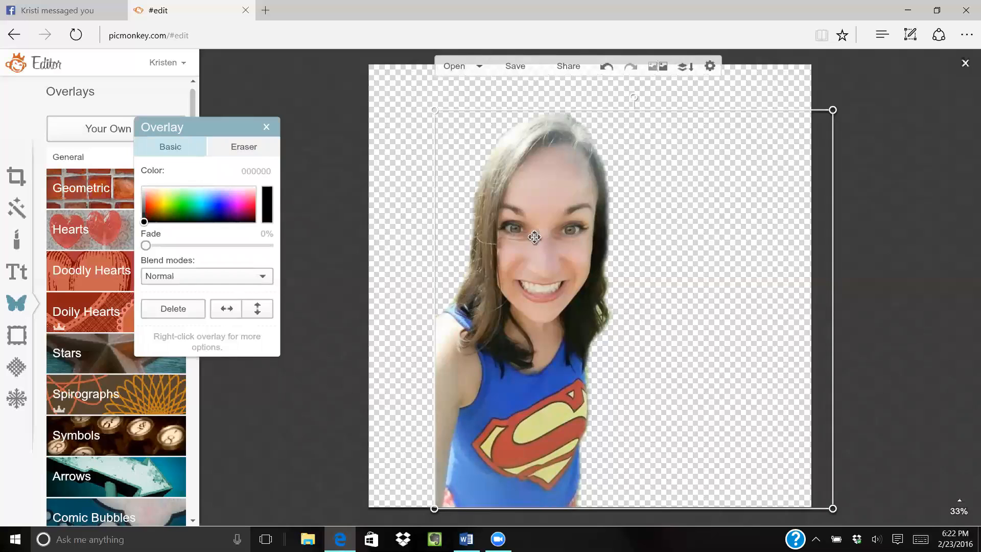
- Save the cutout as a .png in The B.I.G. Dynasty (new) folder, named with the woman's first name followed by "overlay"
left_click(524, 65)
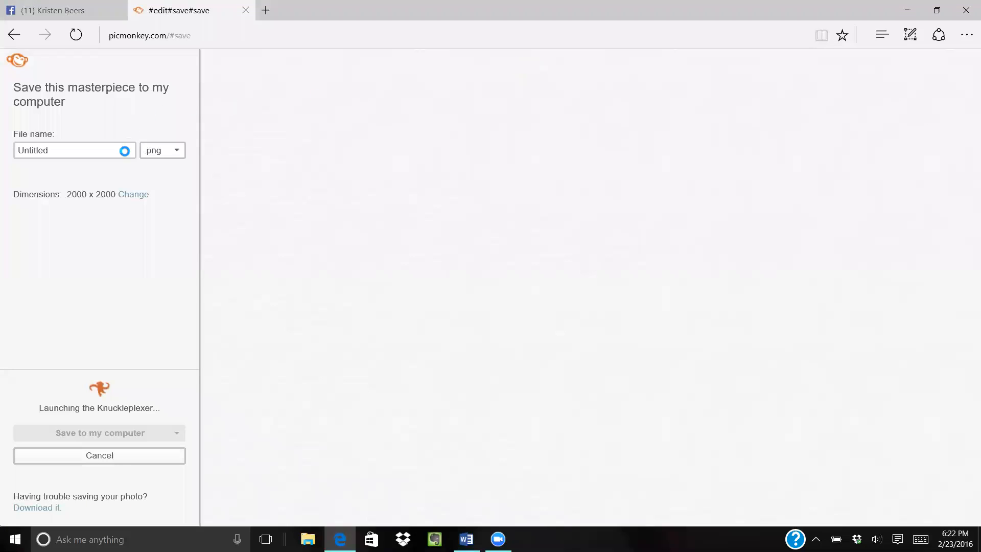
double_click(24, 155)
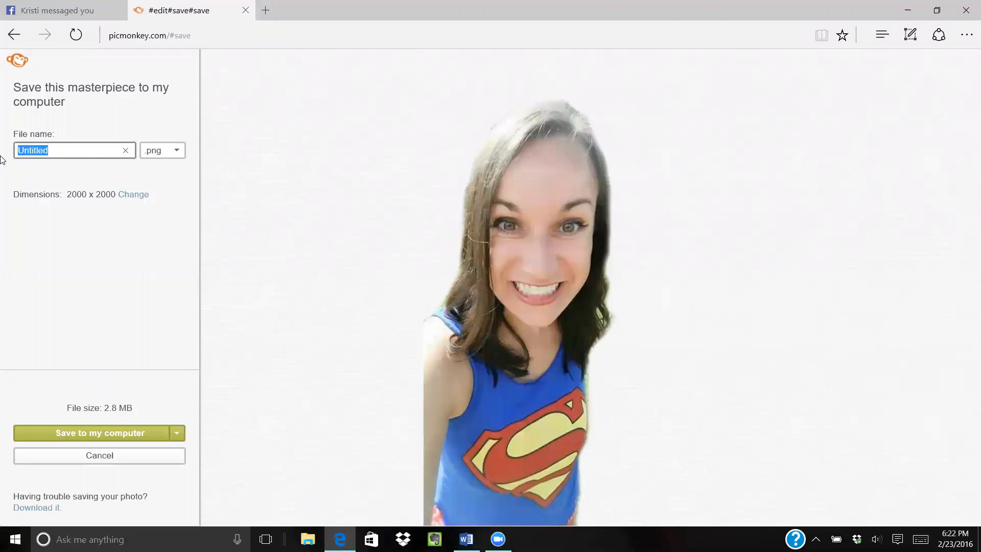
type("kristen overlay")
left_click(114, 433)
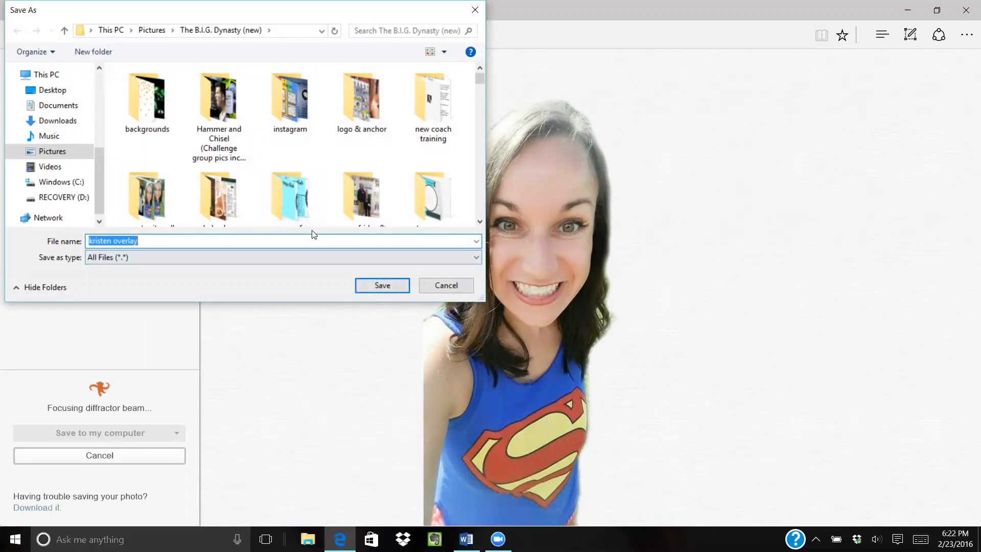
left_click(377, 284)
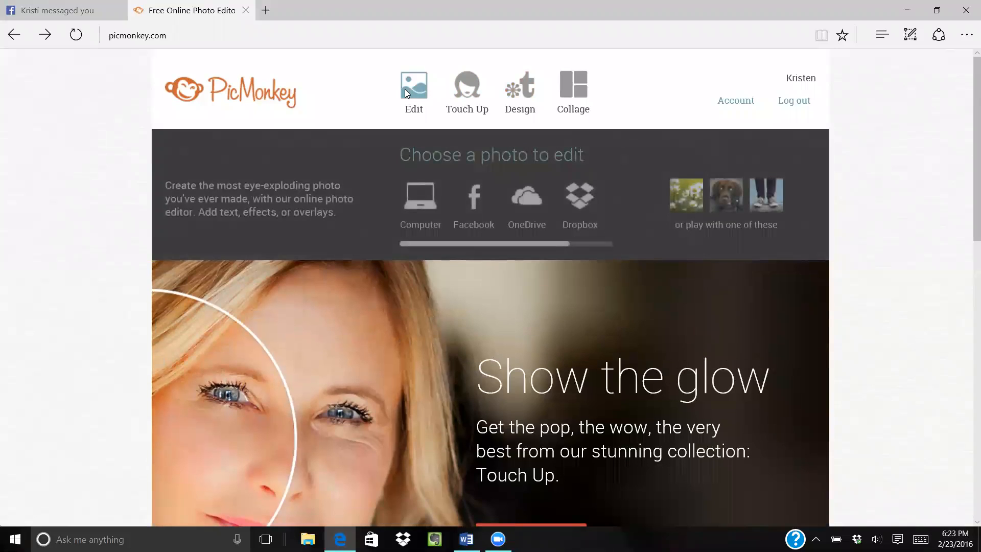
- Open the wild-and-western brown wood image from the backgrounds folder for editing
left_click(405, 89)
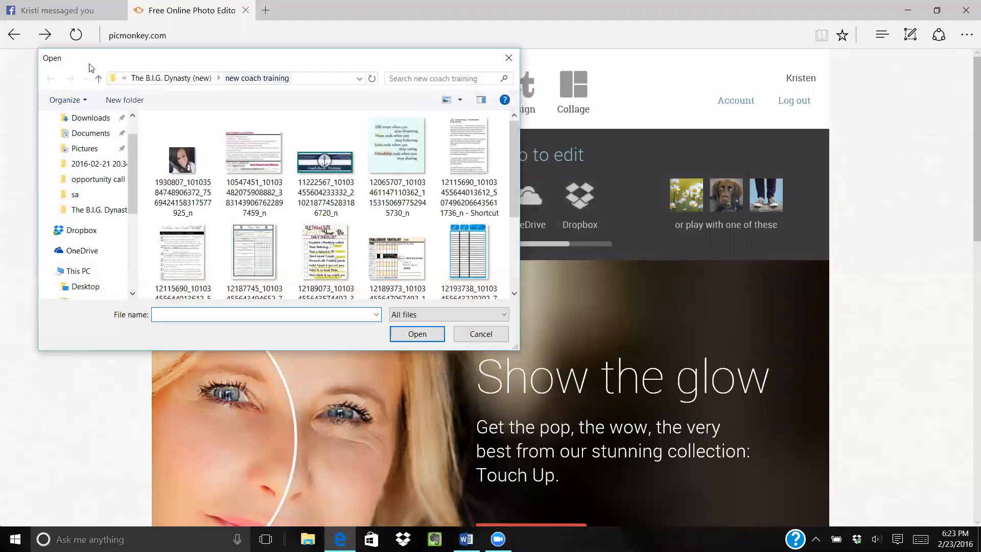
left_click(97, 79)
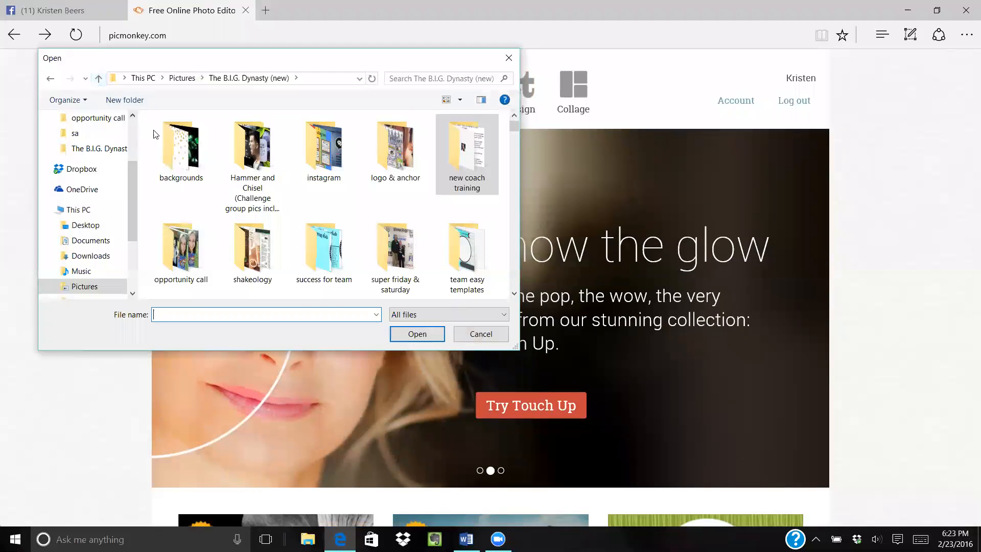
double_click(188, 153)
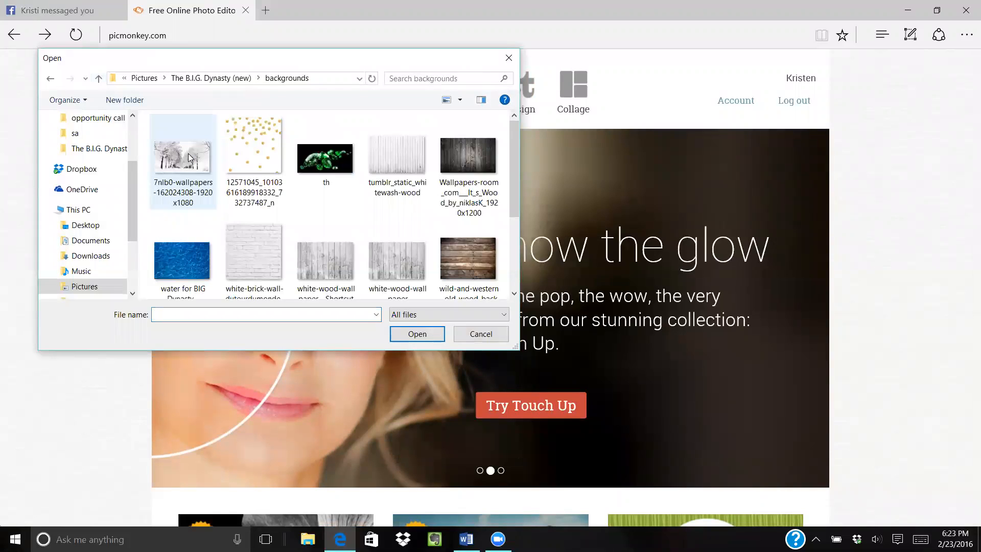
double_click(460, 266)
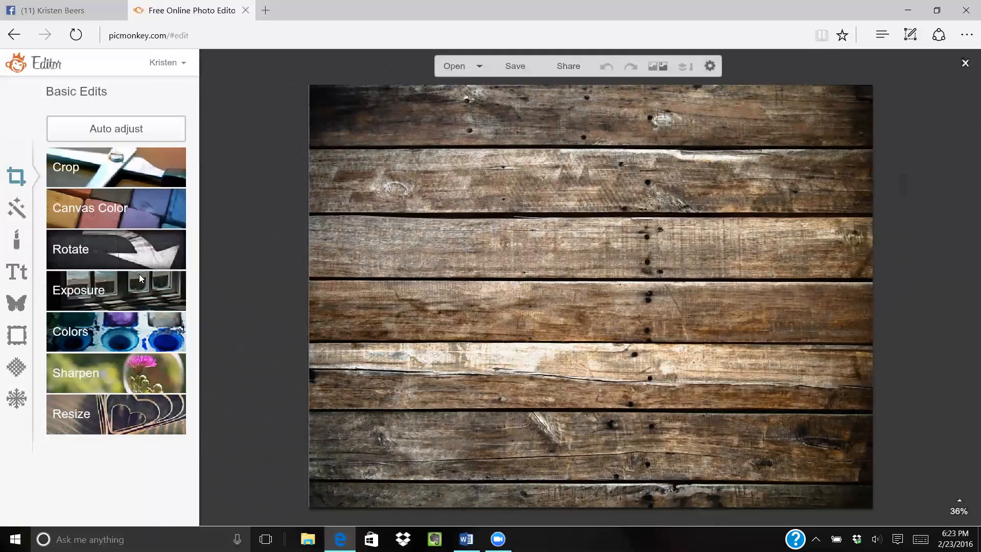
left_click(97, 255)
left_click(97, 255)
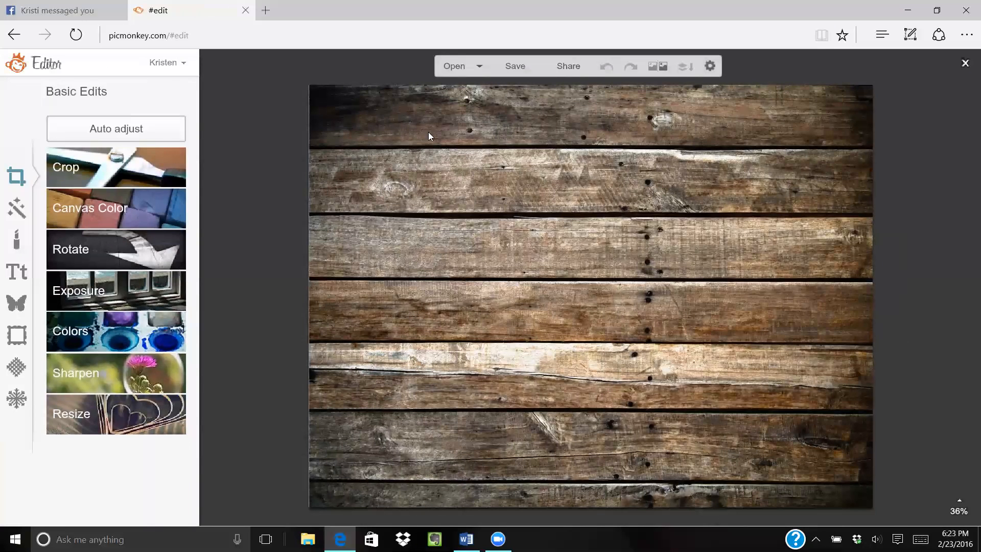
- Add the saved cutout PNG as a custom overlay and position it in the lower-left corner of the wood background
left_click(14, 305)
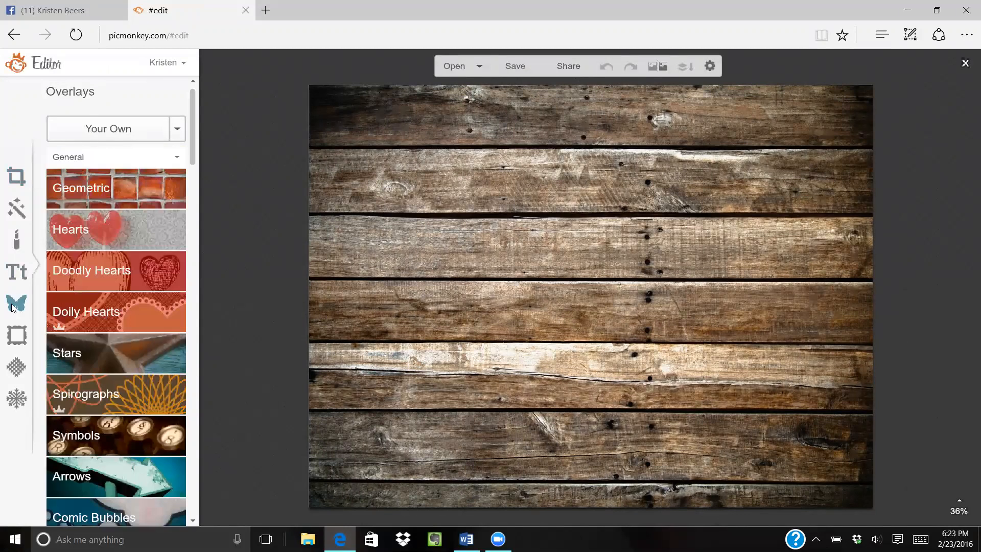
left_click(124, 132)
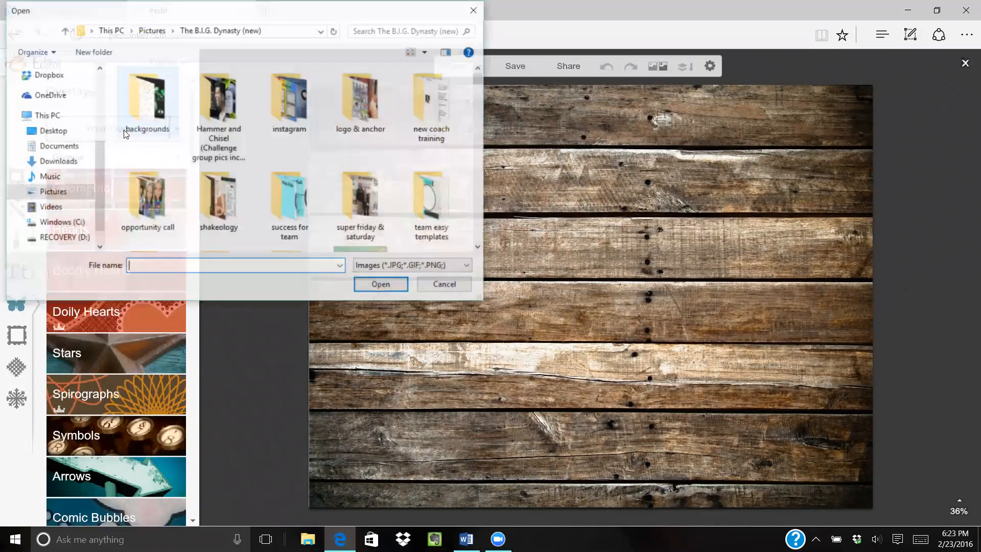
mouse_move(481, 81)
left_mouse_down()
mouse_move(480, 92)
mouse_move(480, 70)
left_mouse_up()
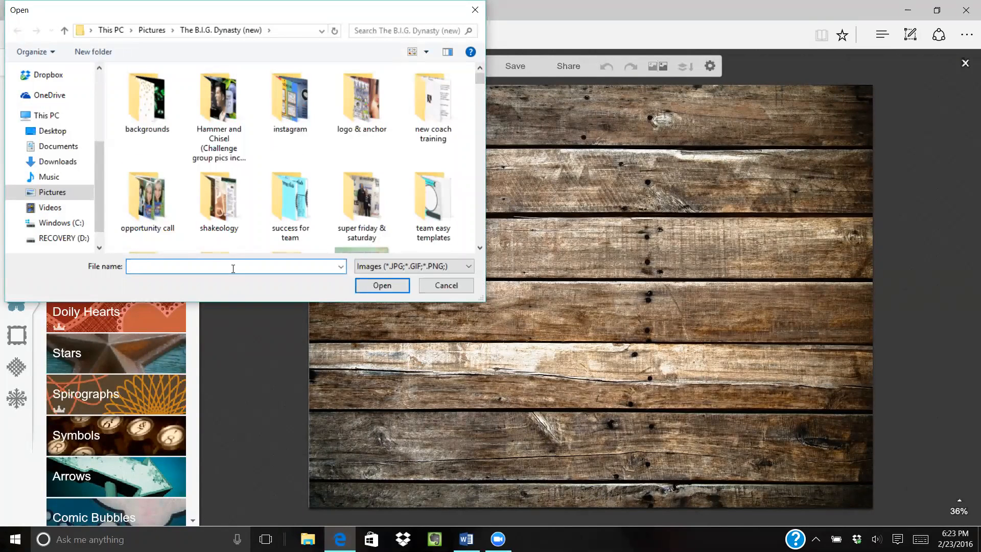
type("kr")
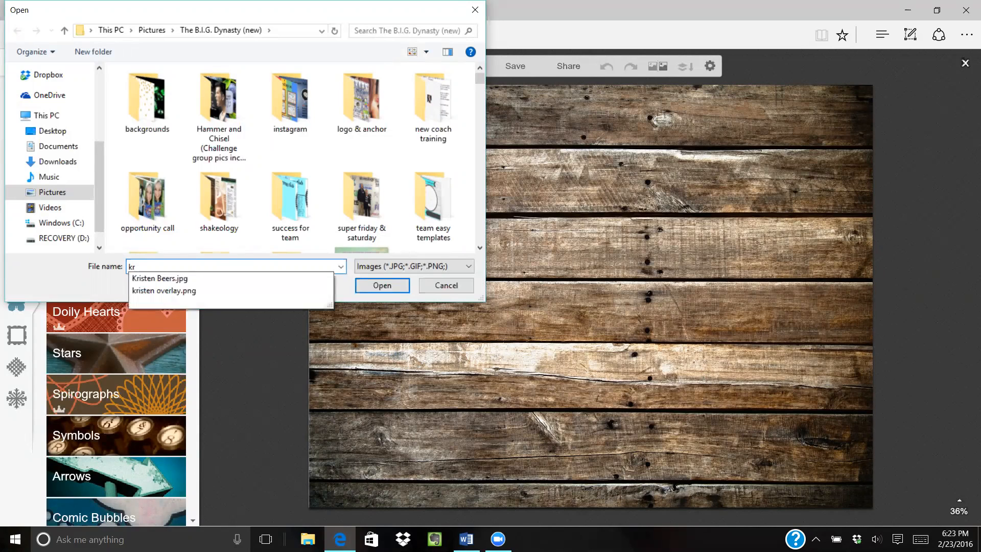
left_click(202, 291)
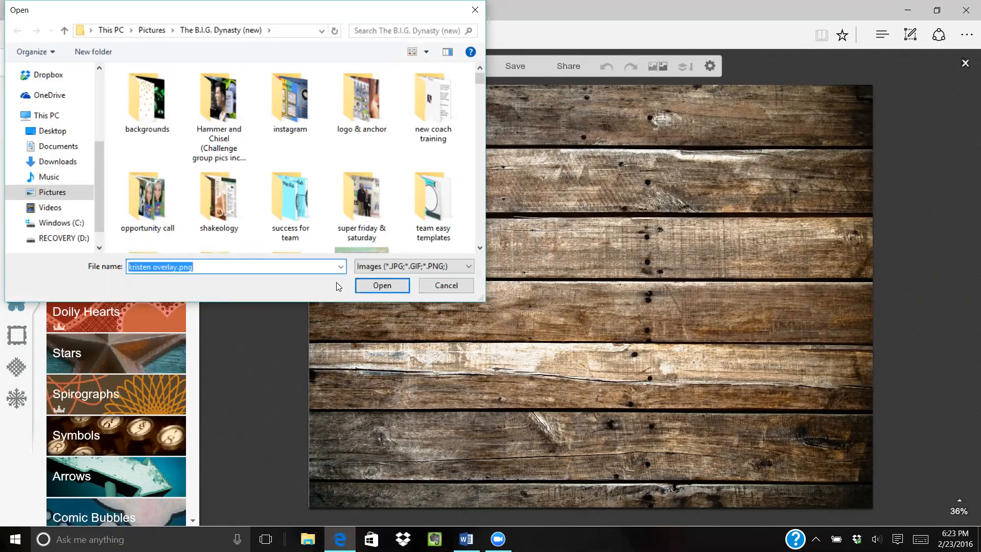
left_click(387, 288)
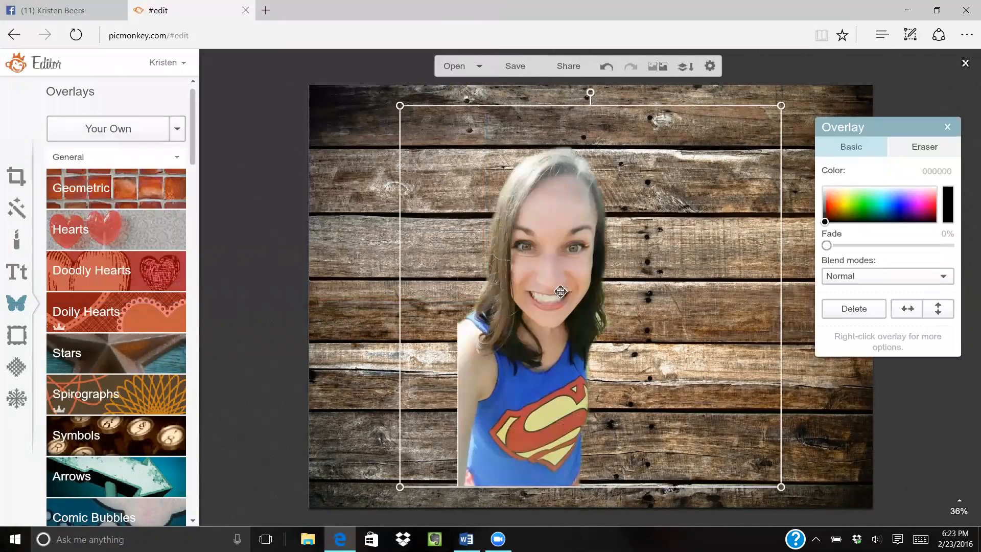
left_click_drag(561, 291, 412, 313)
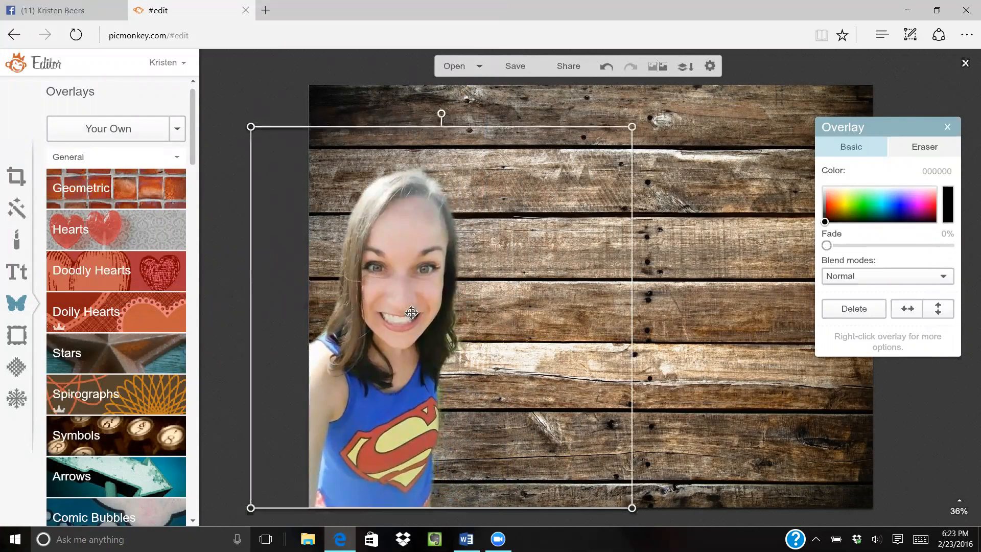
left_click(268, 96)
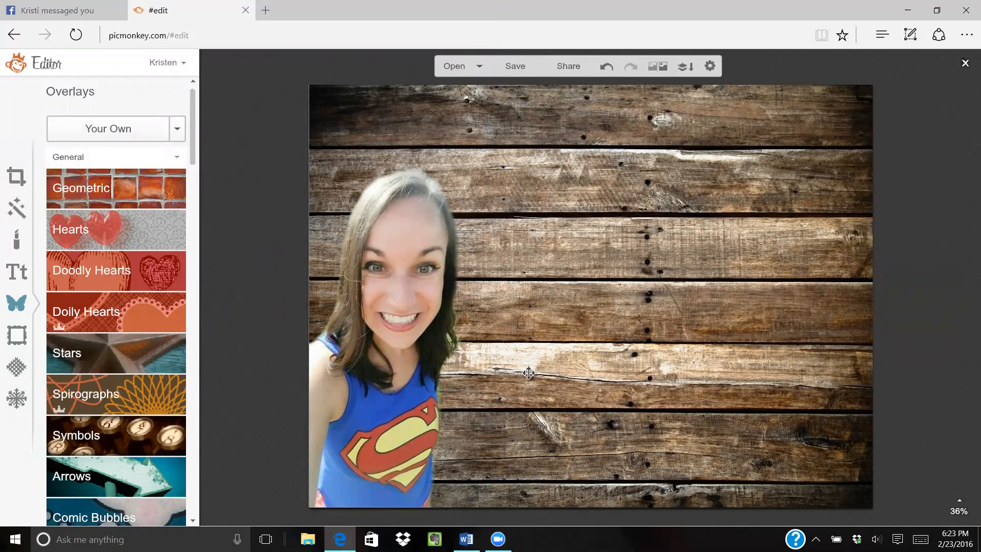